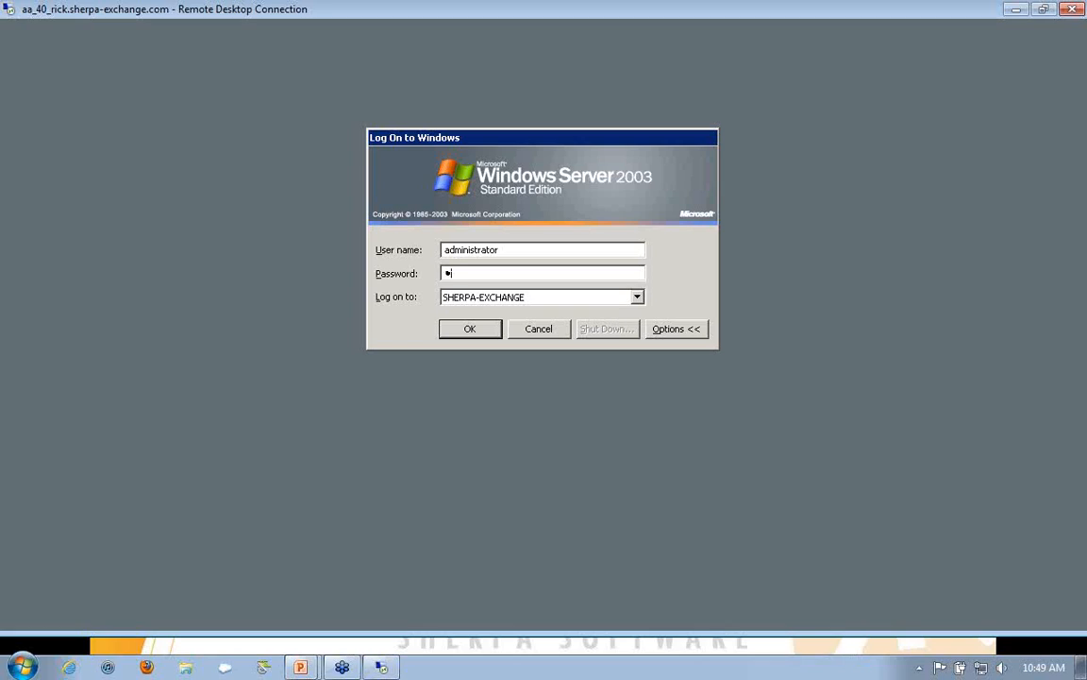
Step: Log on to the SHERPA-EXCHANGE domain as administrator with the account password
key(Return)
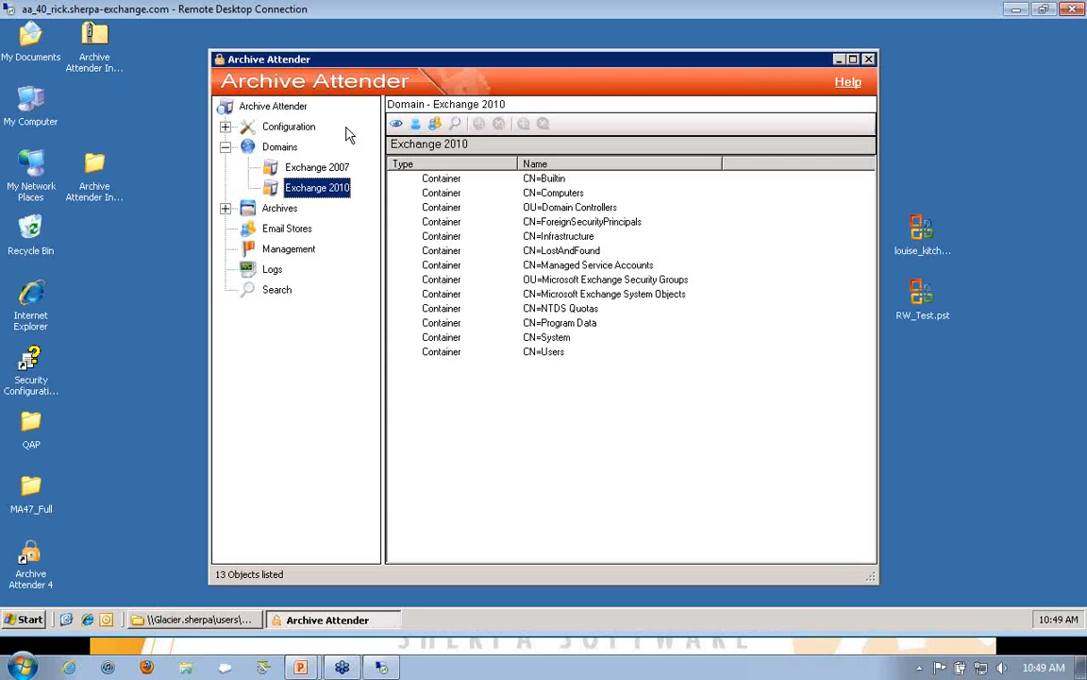
Step: Review the archiving service statuses, the service logs and recent activity, and the Exchange Service's properties
click(271, 106)
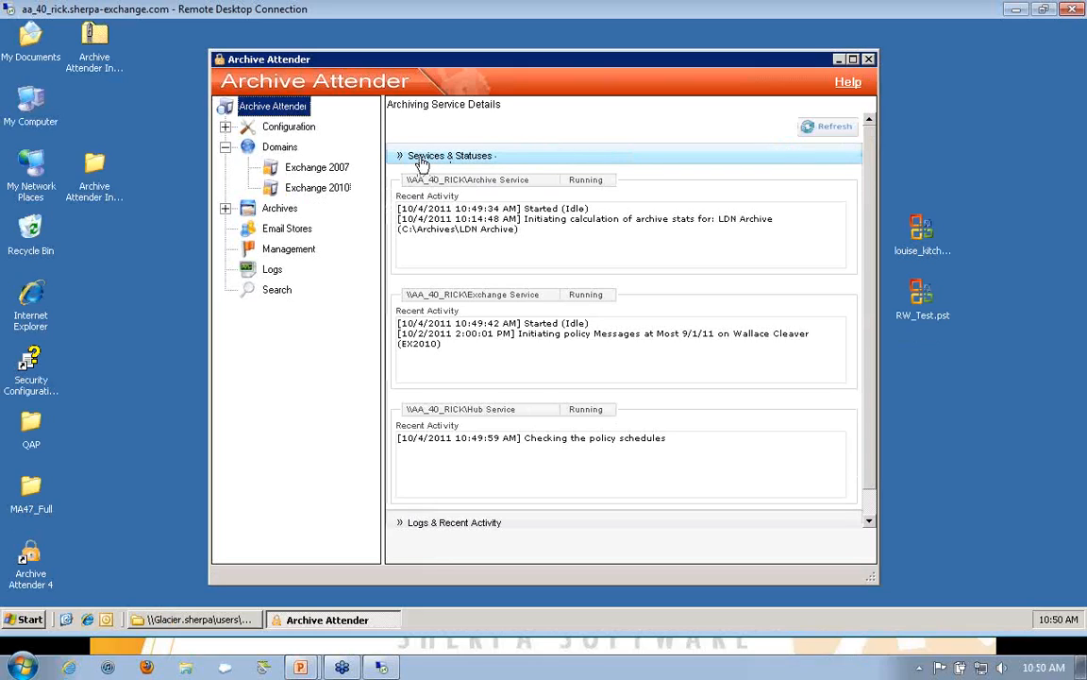
click(404, 525)
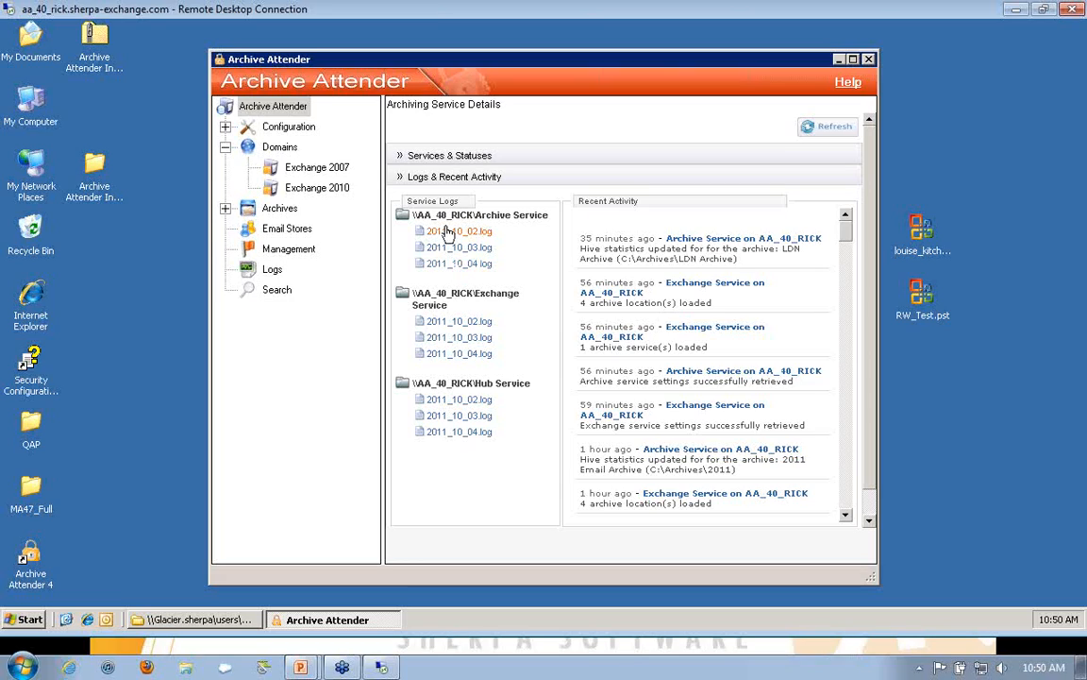
click(403, 159)
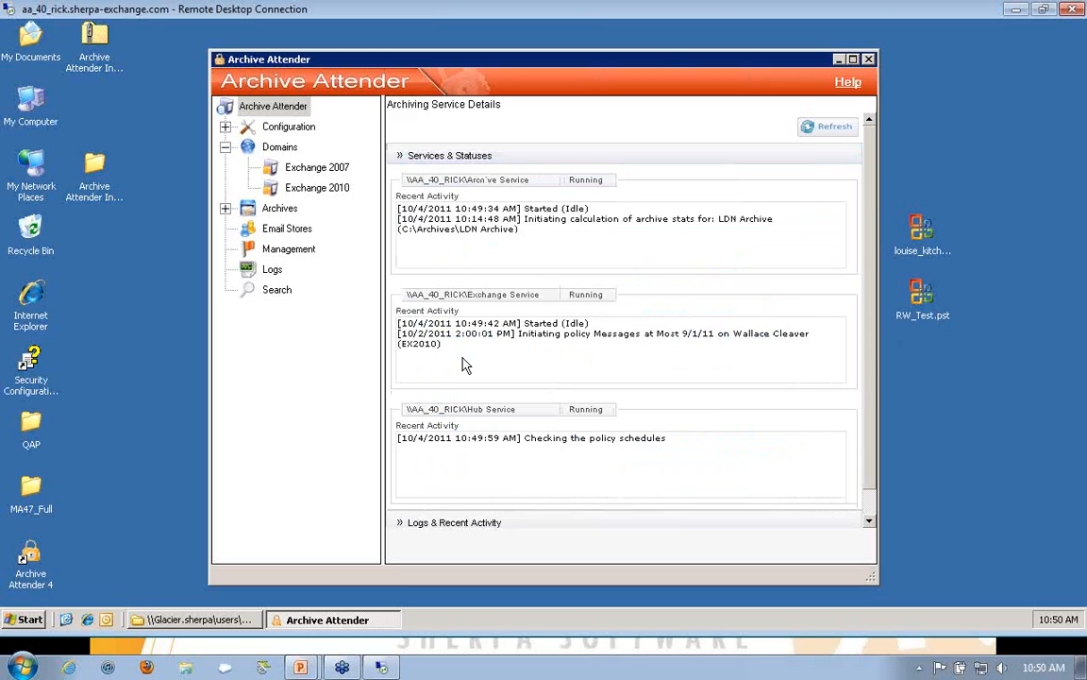
click(487, 296)
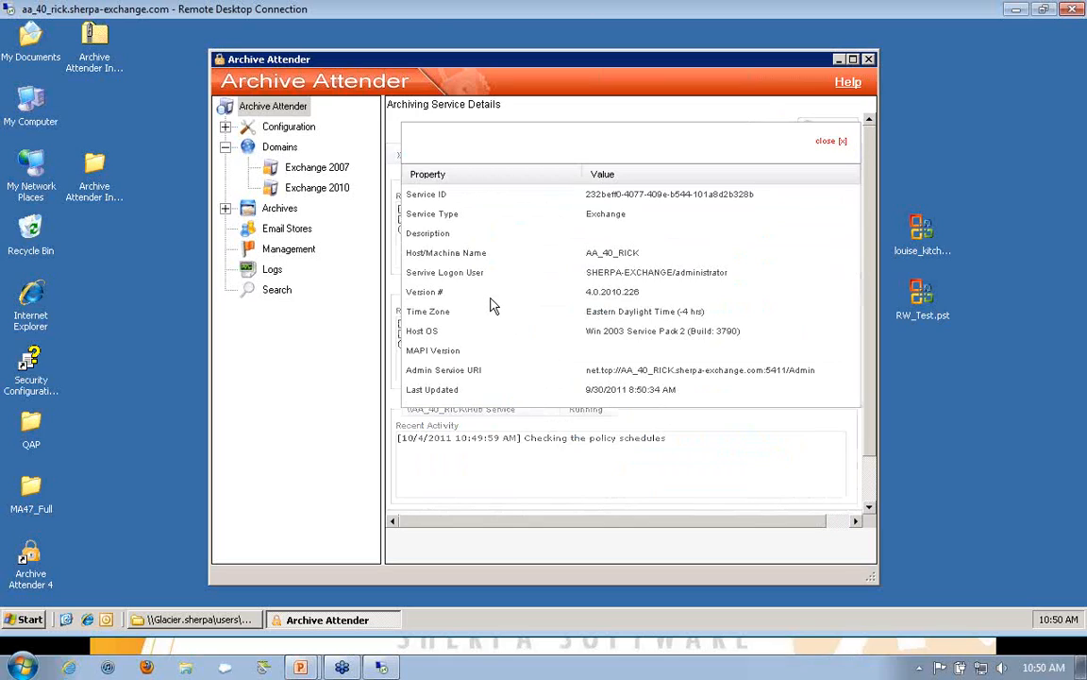
click(830, 143)
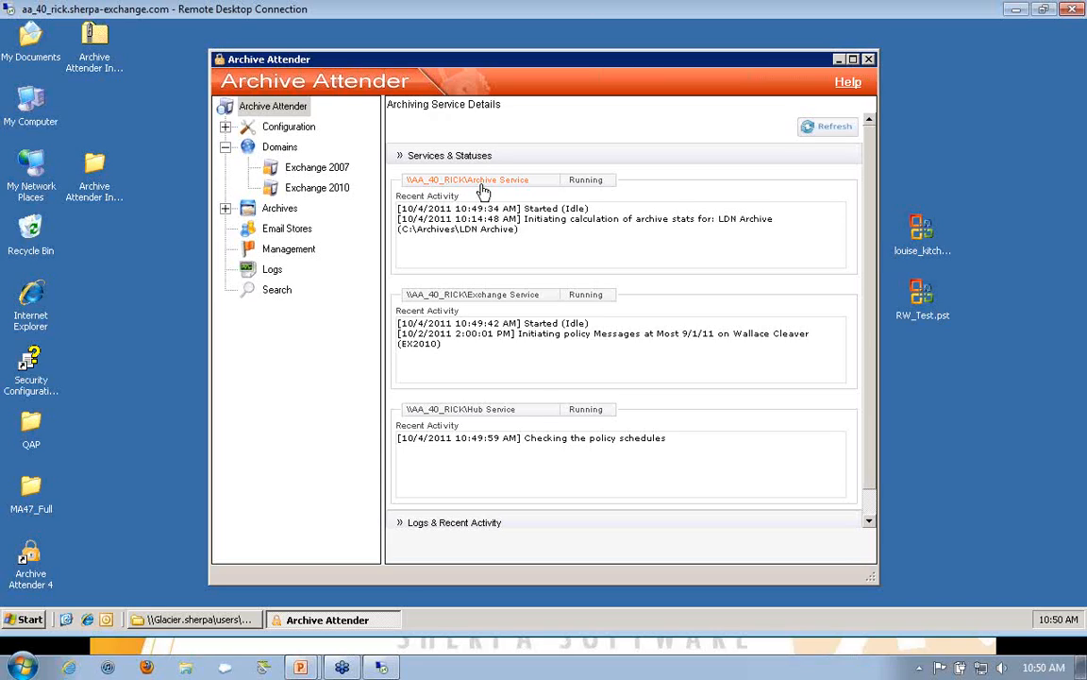
Step: Look through the configured services and examine the Hub Service's debug and archiving settings without changing them
click(226, 126)
click(298, 147)
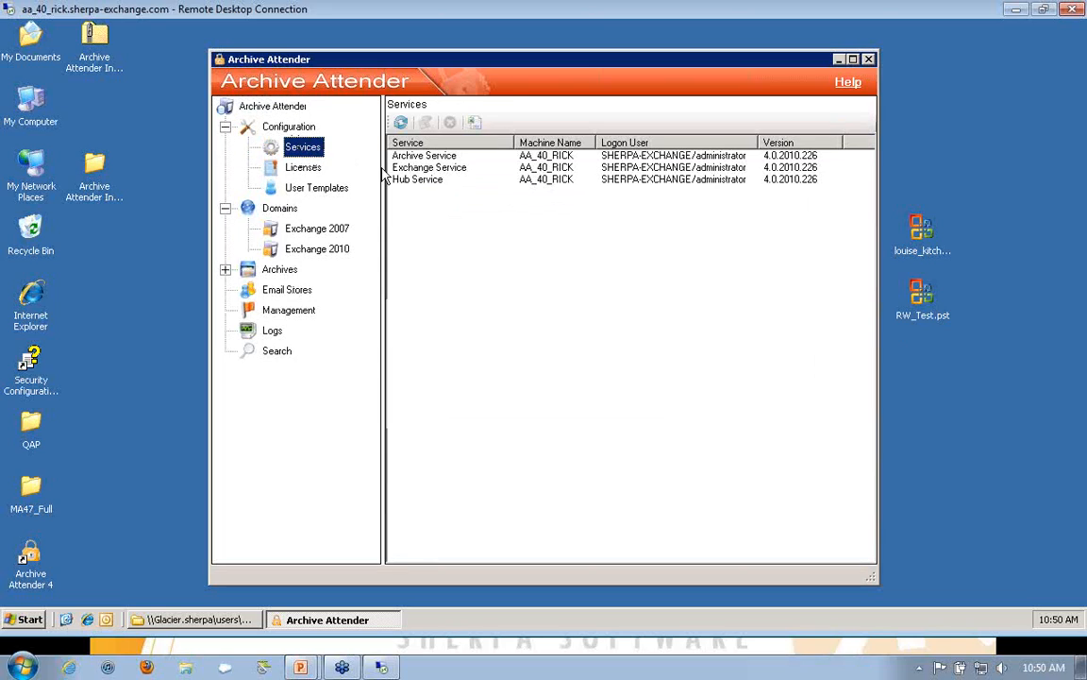
click(420, 157)
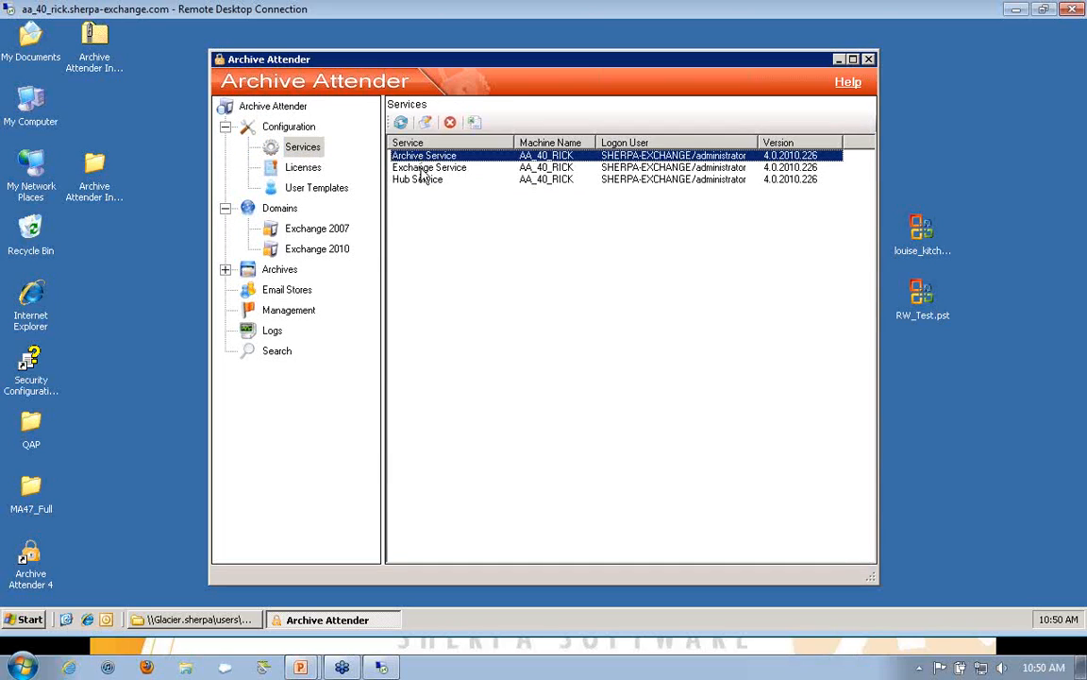
click(422, 168)
click(424, 179)
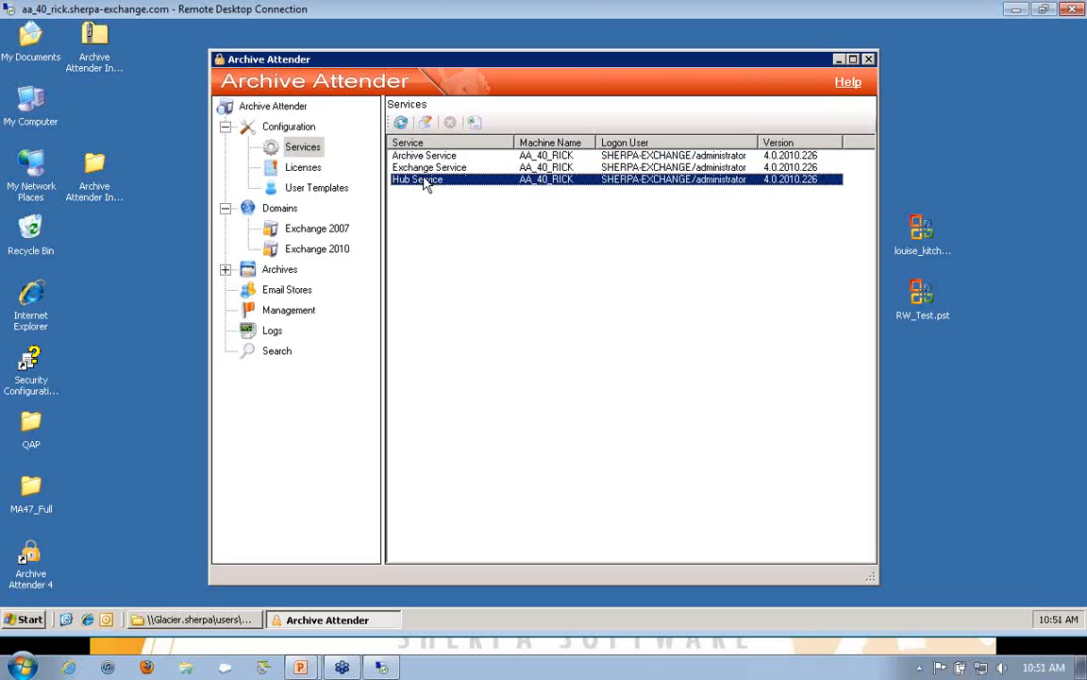
double_click(424, 180)
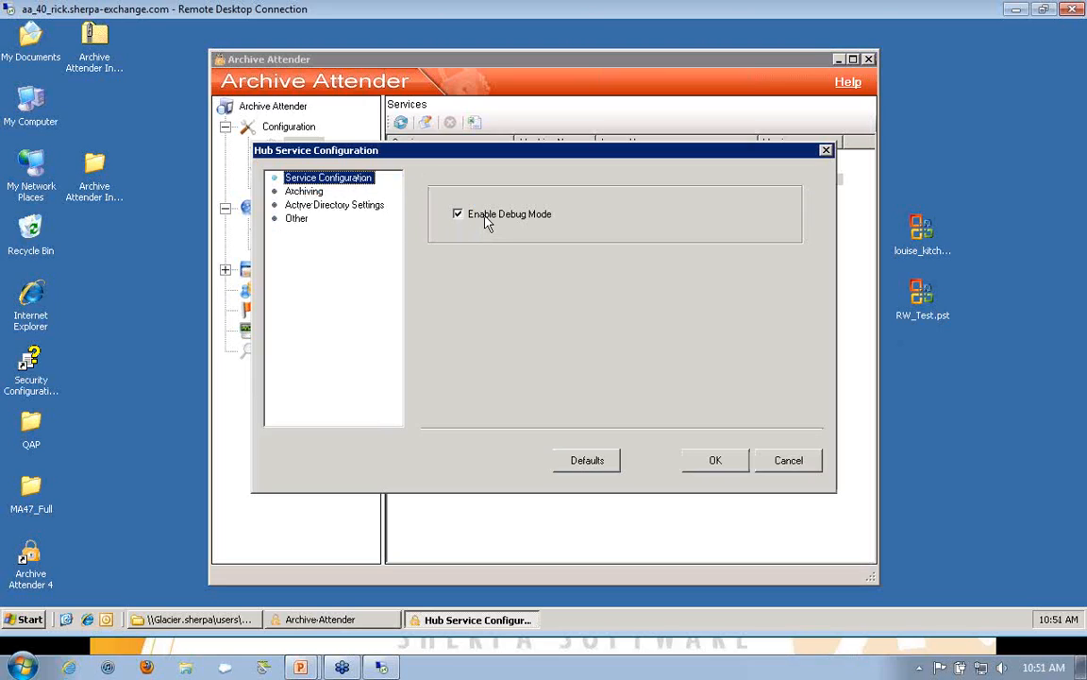
click(279, 192)
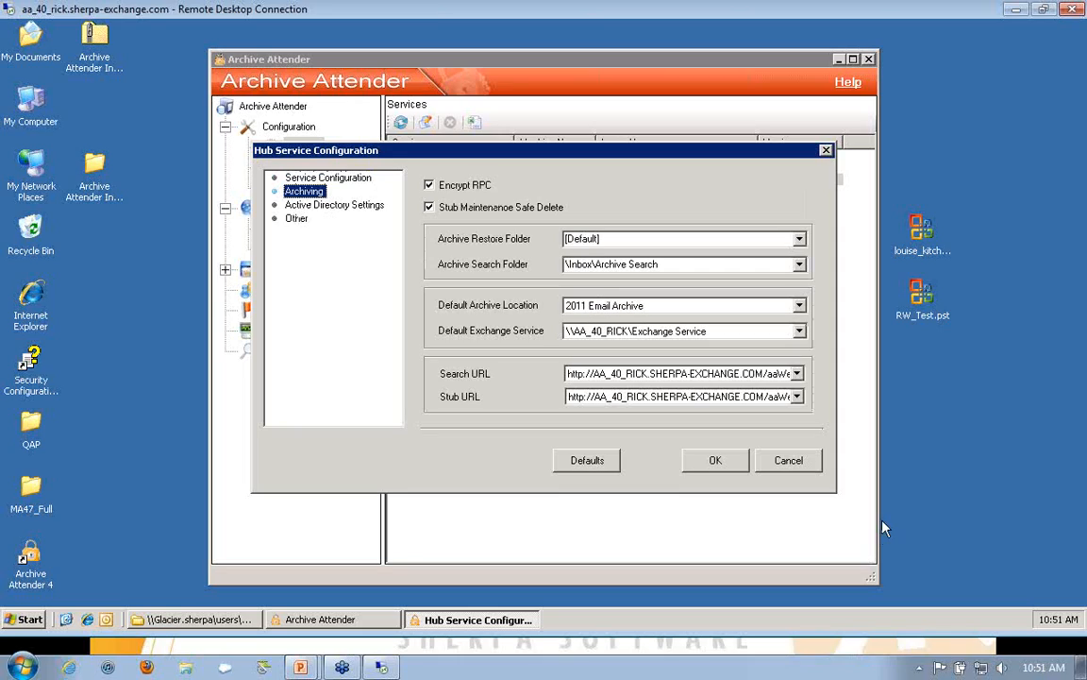
click(790, 461)
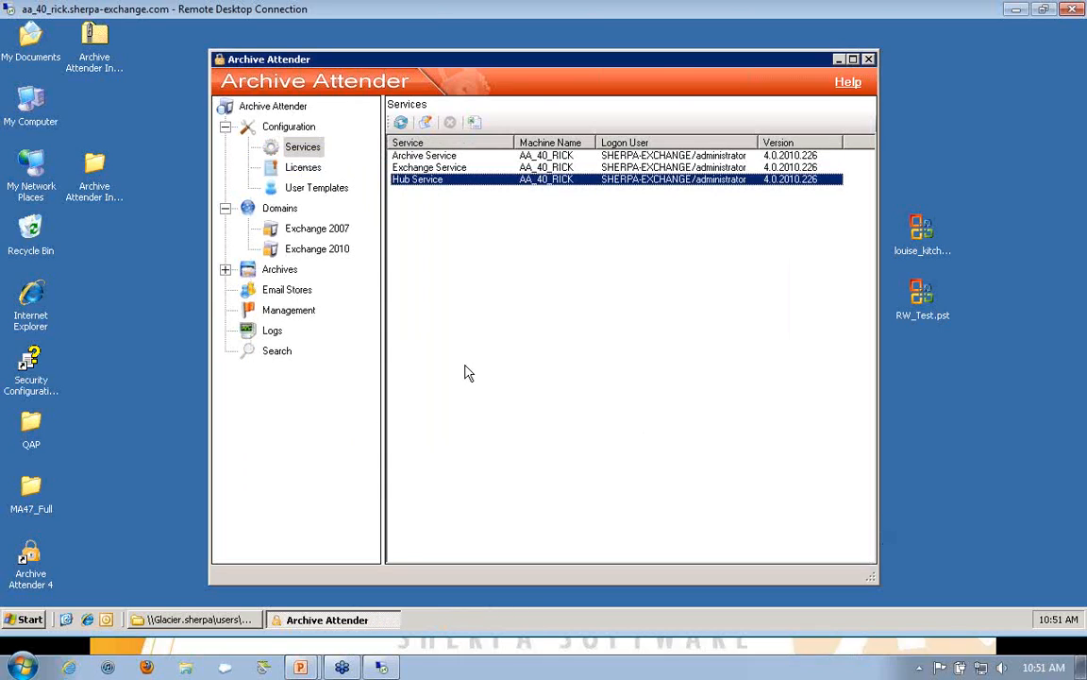
Step: Review the license details and the Sales Department user template's general, capabilities and archive search settings, leaving them unchanged
click(303, 167)
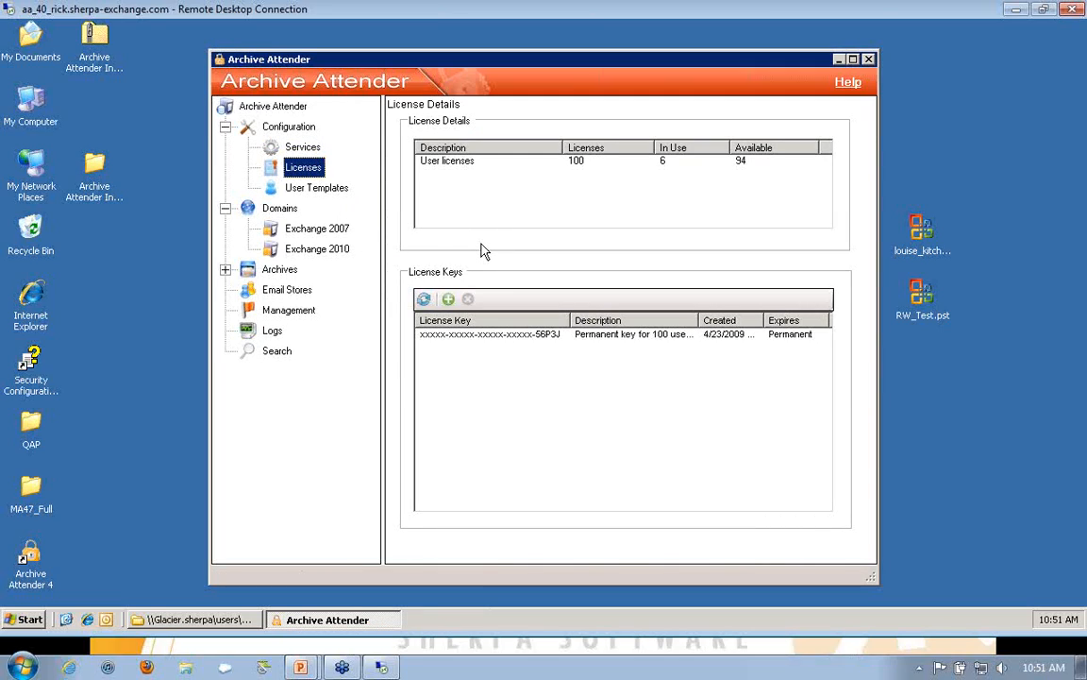
click(331, 192)
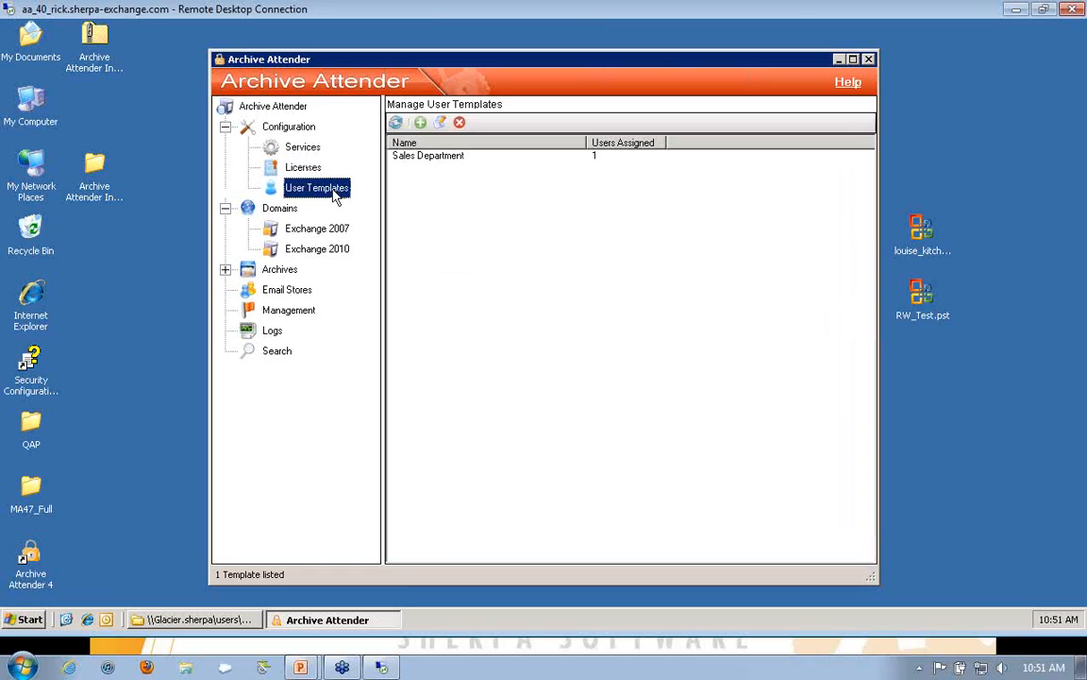
click(427, 157)
double_click(428, 157)
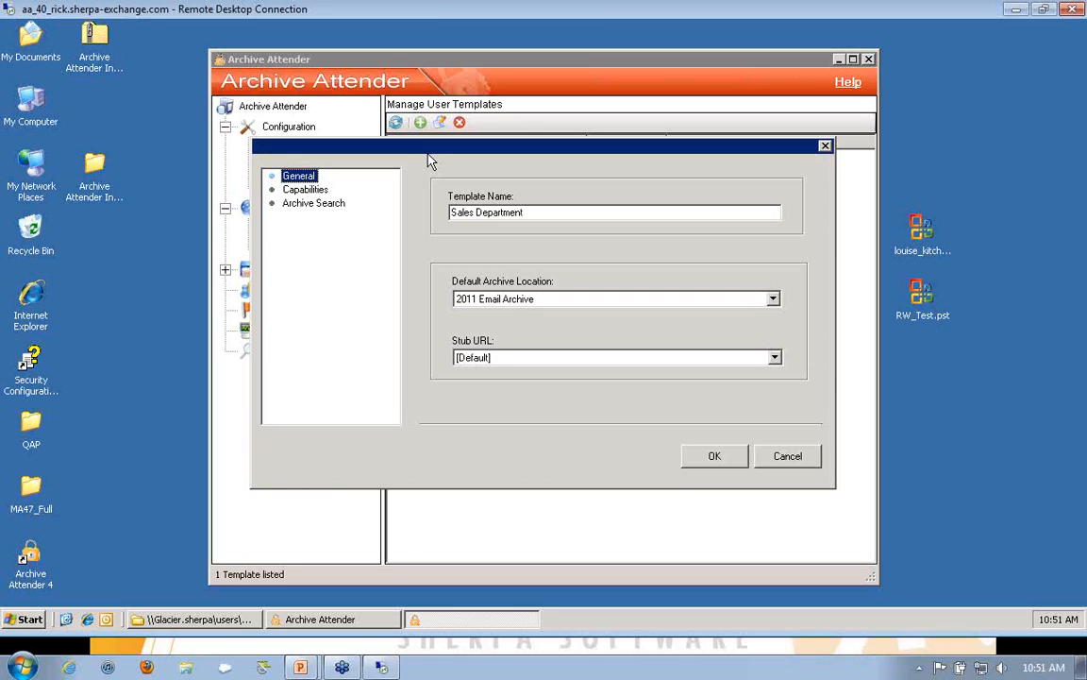
click(311, 190)
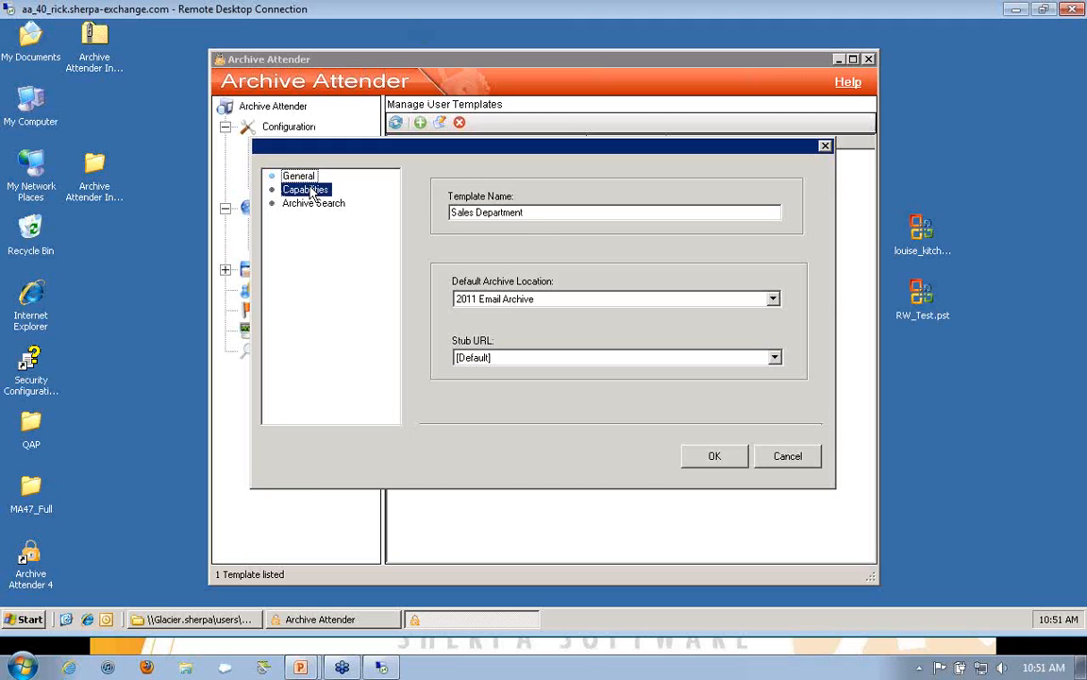
click(289, 204)
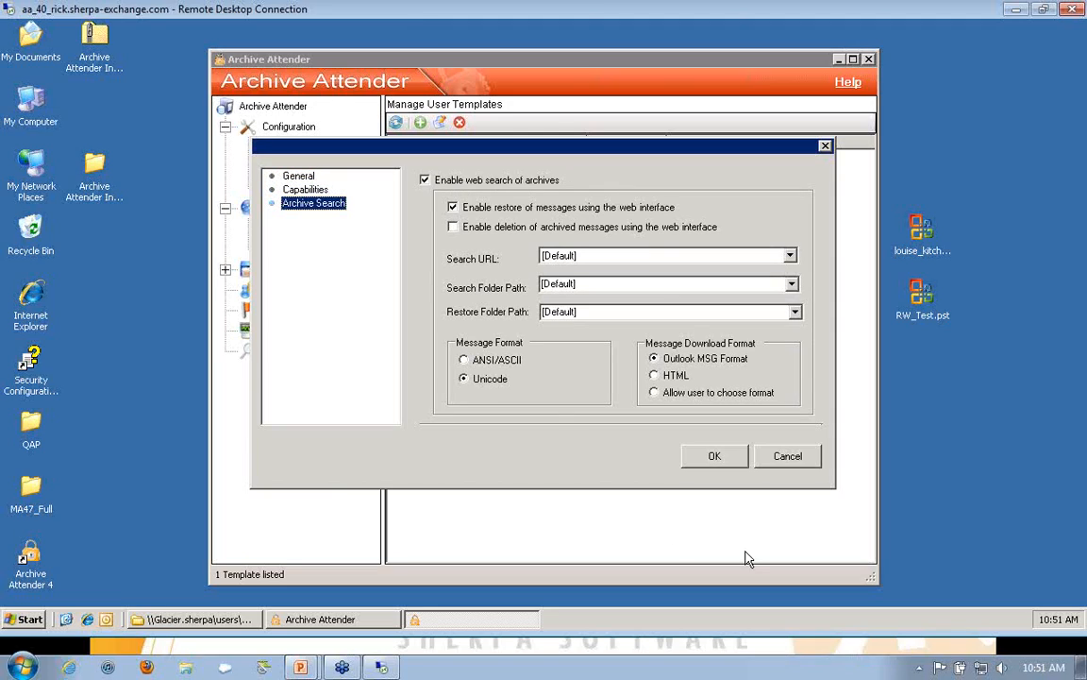
click(787, 456)
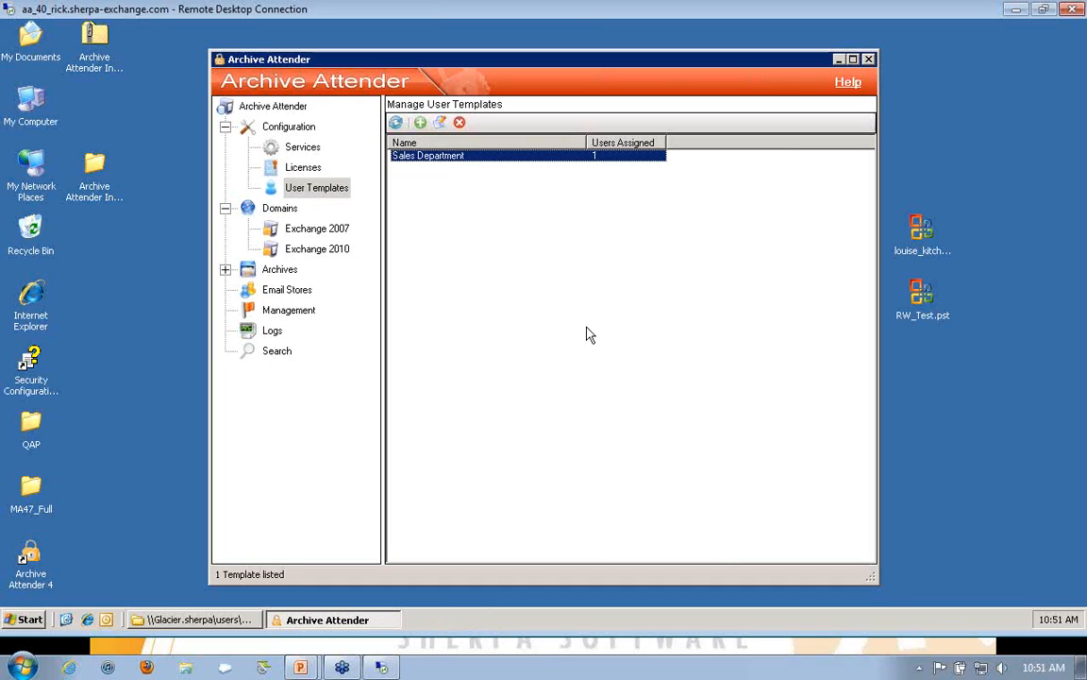
Step: Browse the Exchange 2007 domain's Users container, viewing only its users and its groups in turn
click(281, 209)
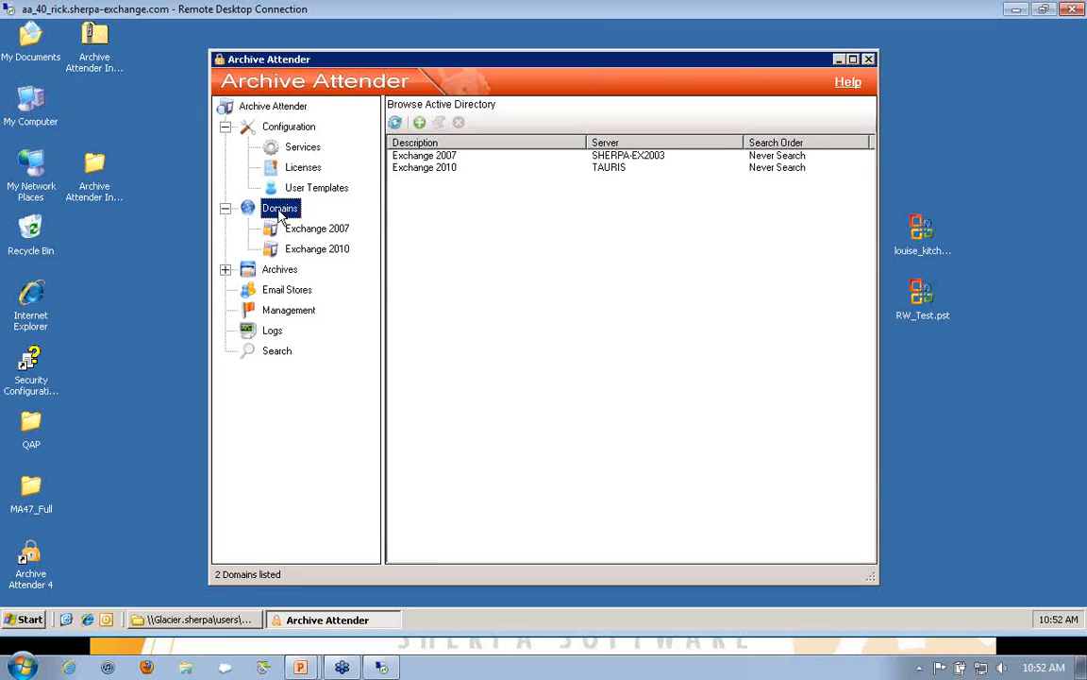
click(415, 158)
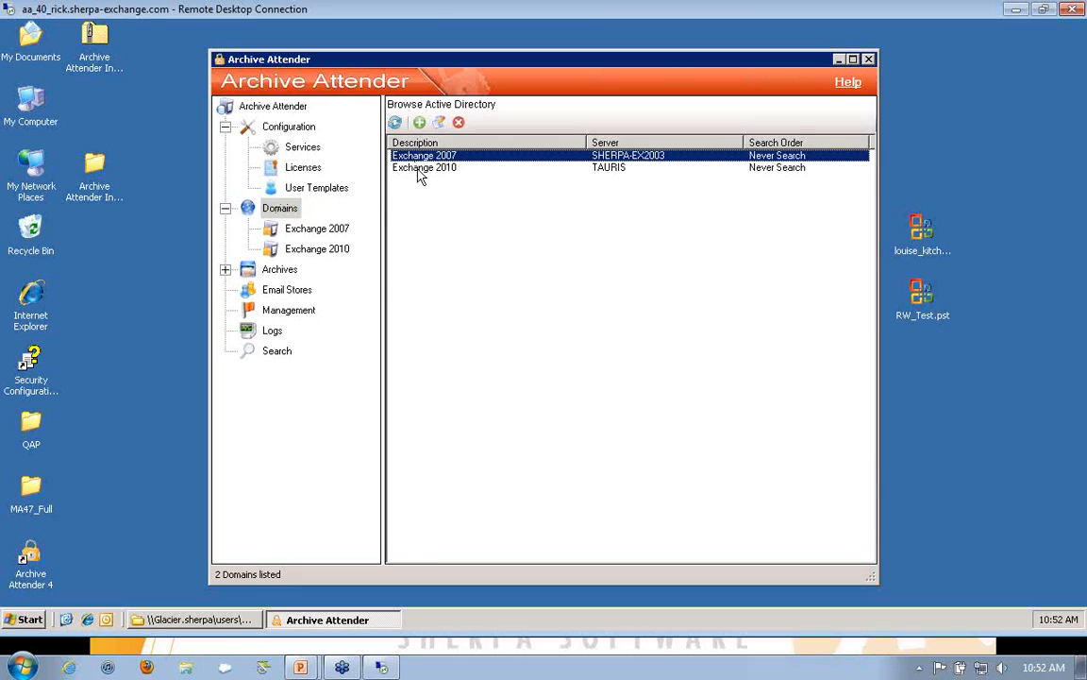
click(420, 169)
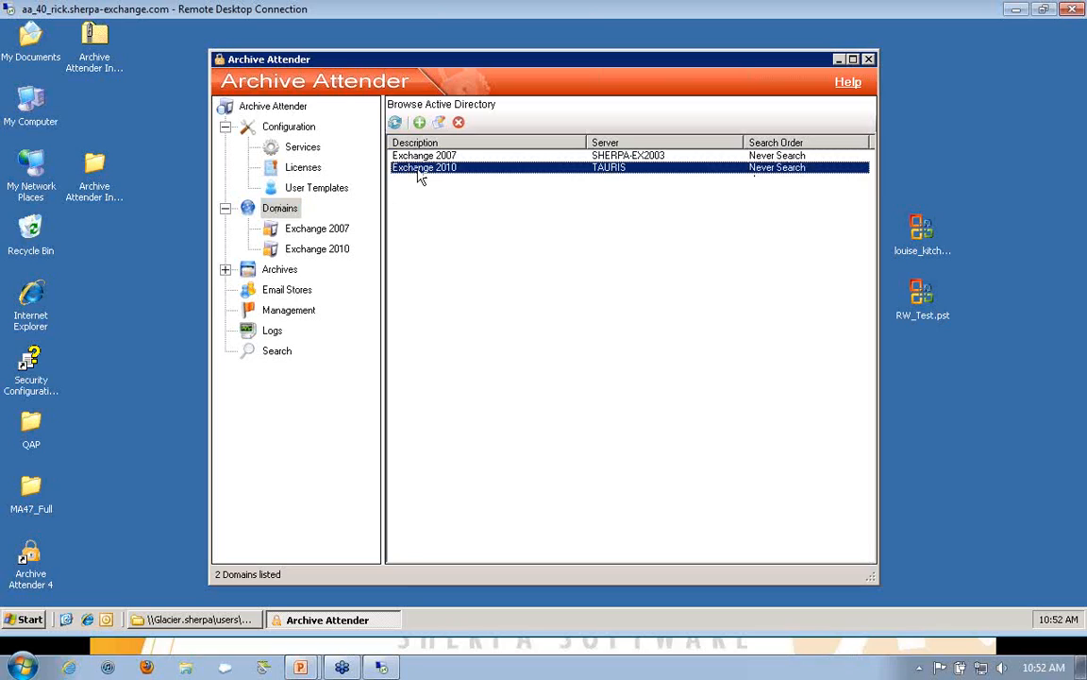
click(321, 229)
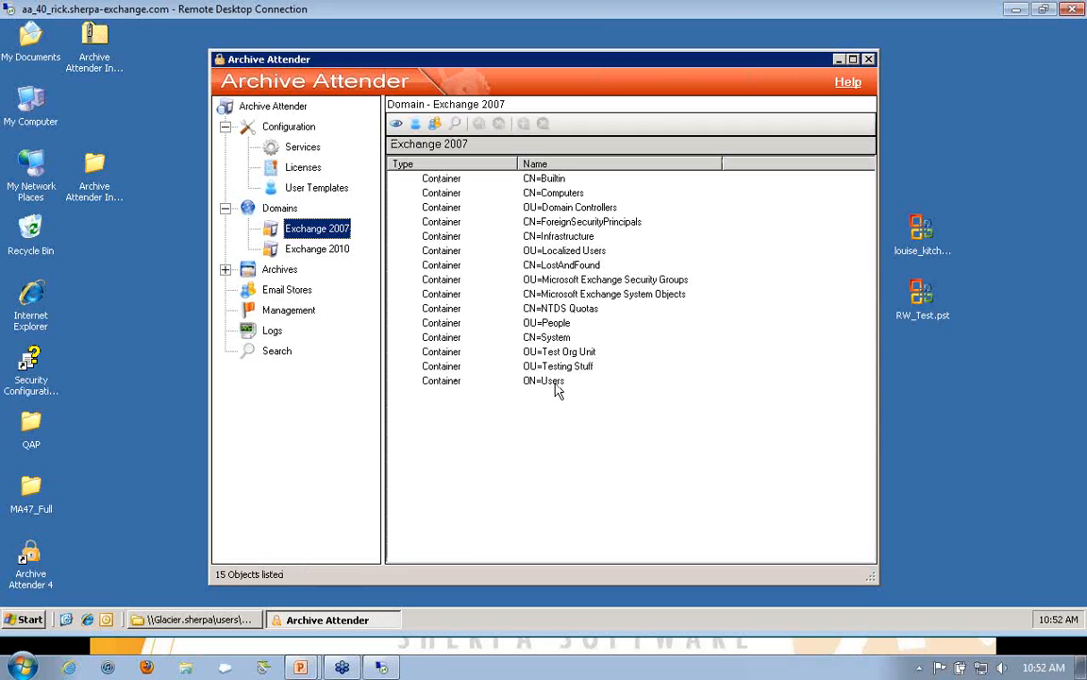
double_click(556, 382)
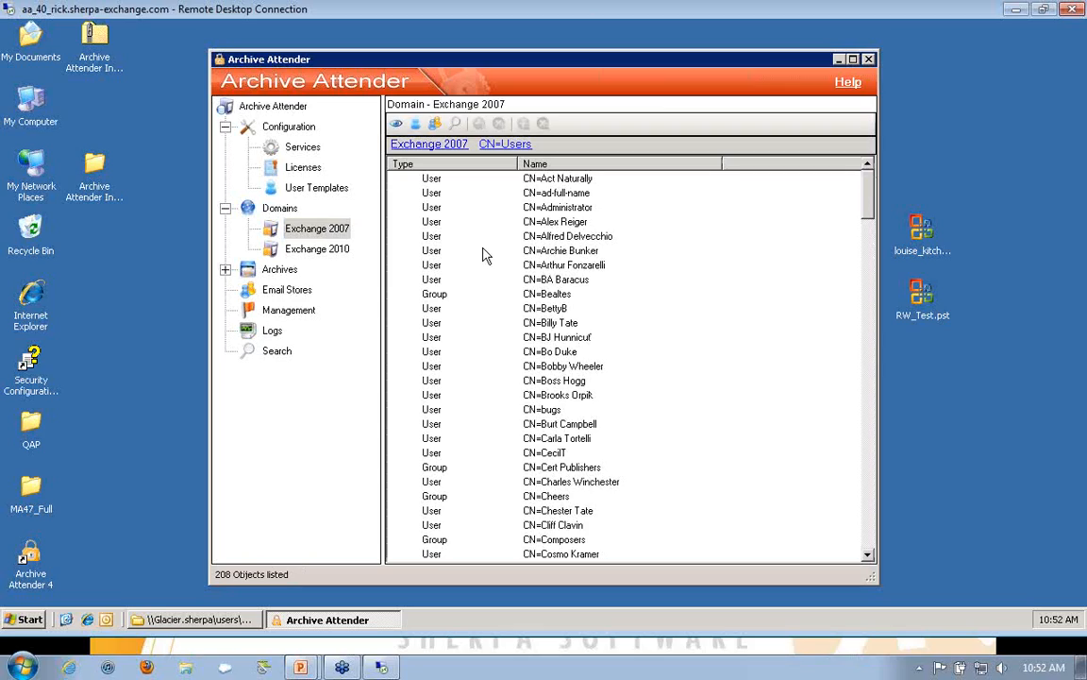
click(412, 124)
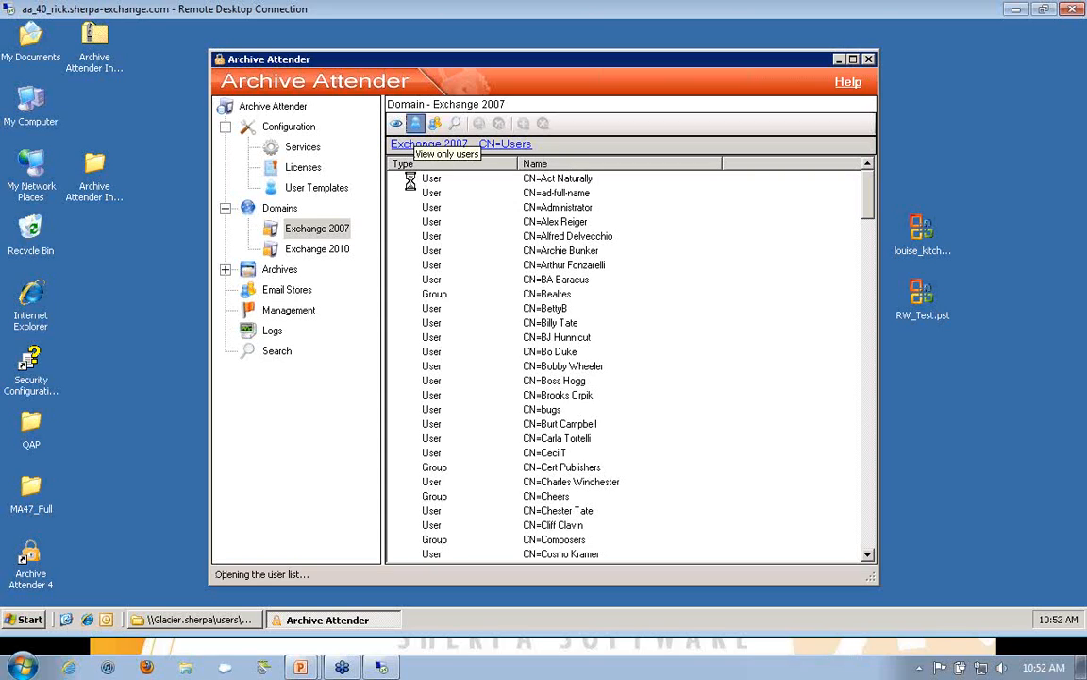
click(436, 124)
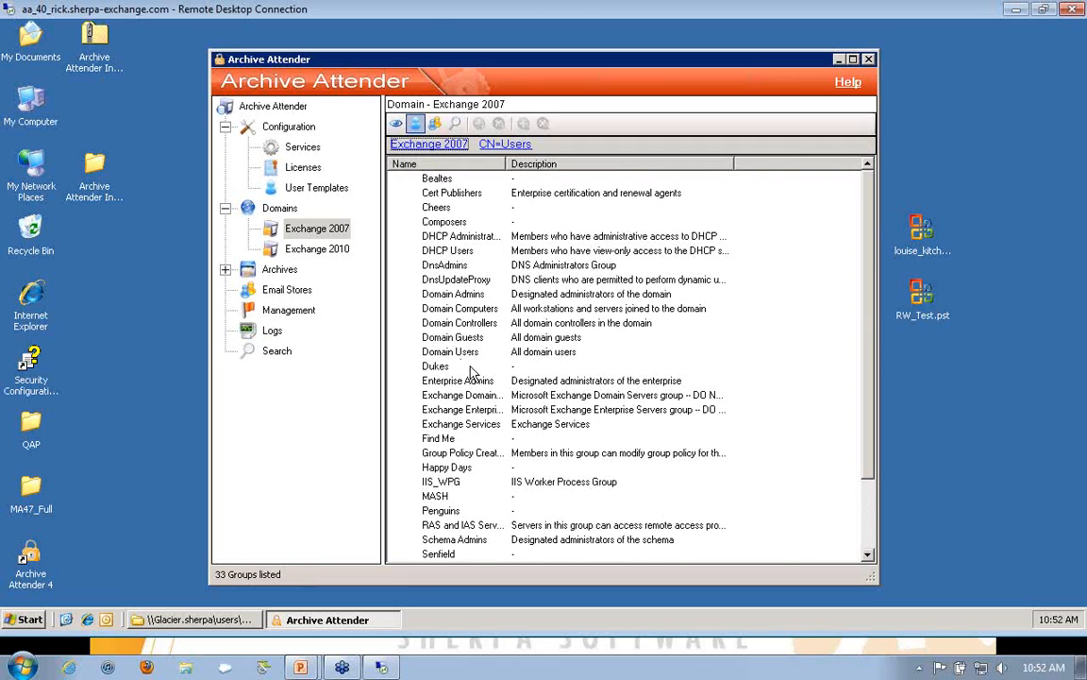
Step: Fill in adding the MASH group with users kept in sync and the Sales Department new user template, and cancel without adding it
click(436, 496)
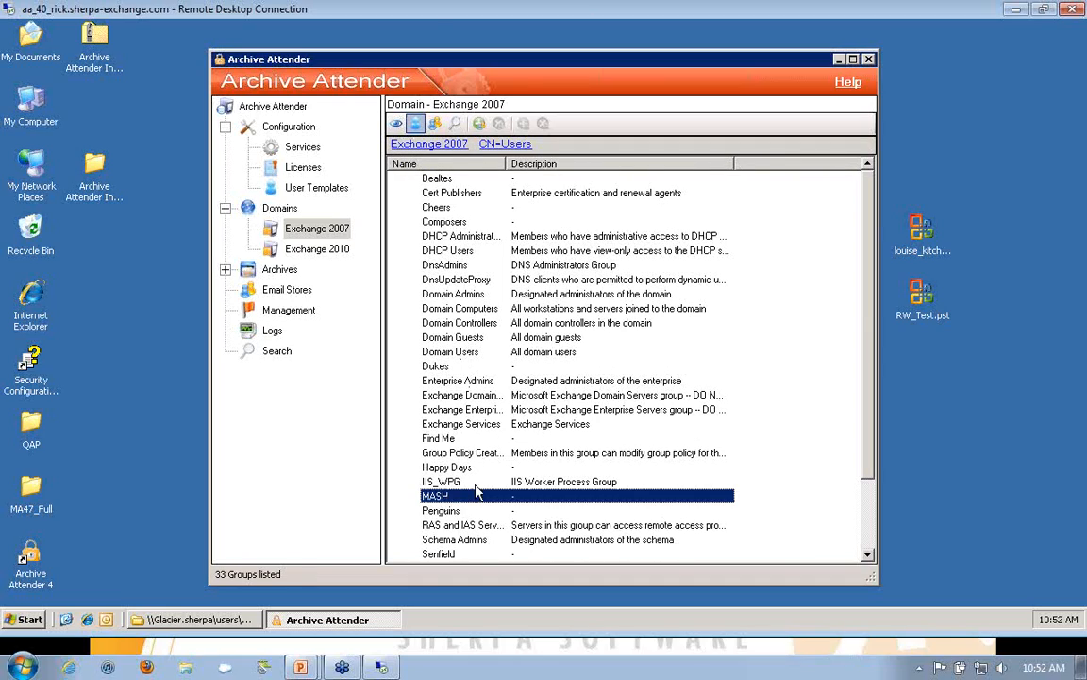
click(483, 131)
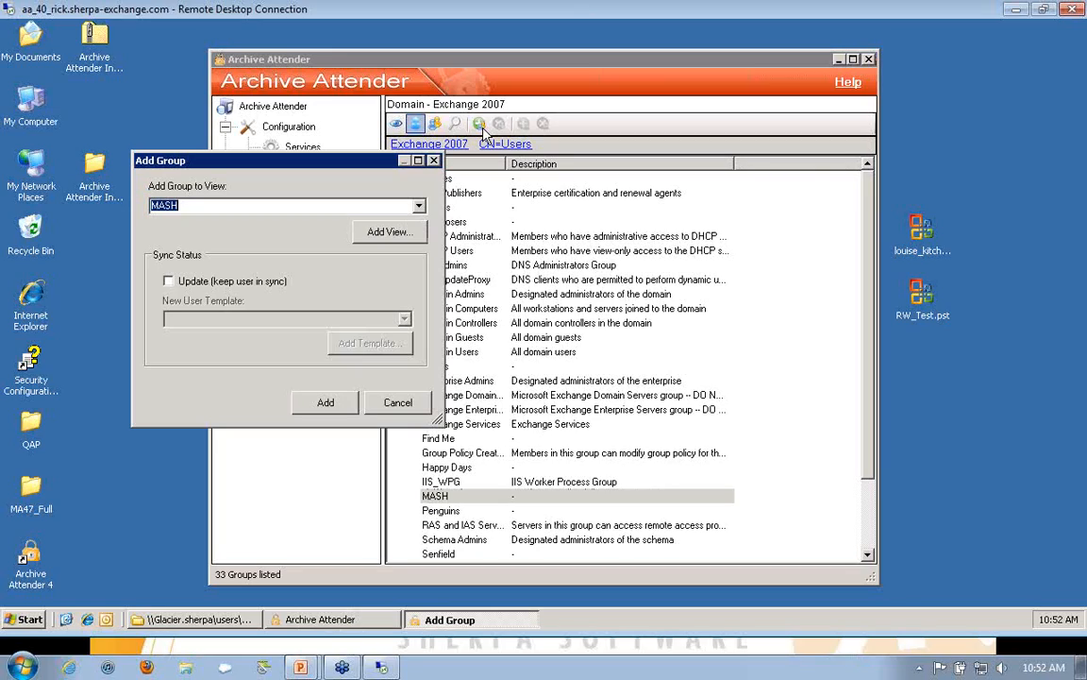
click(168, 283)
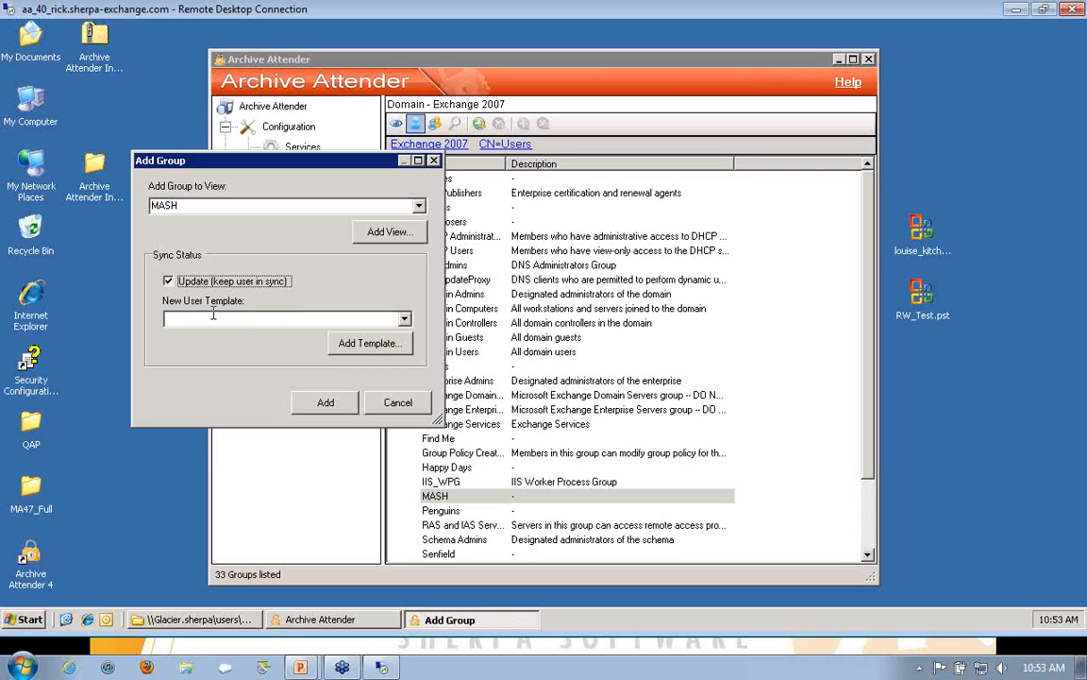
click(405, 319)
click(290, 336)
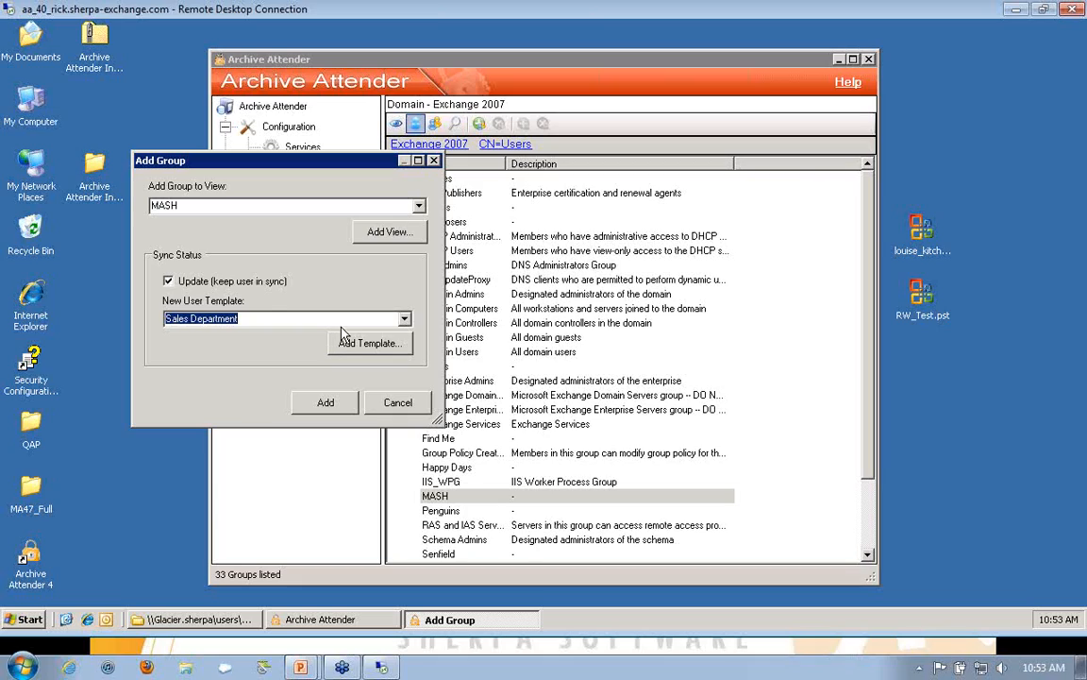
click(389, 399)
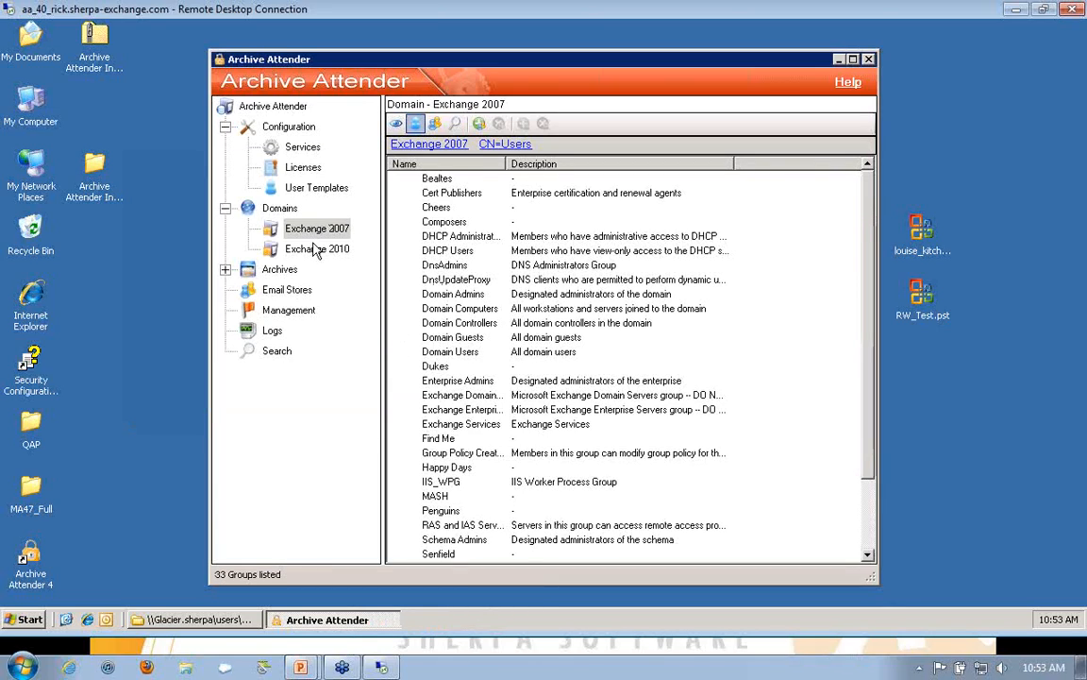
Step: View only the users in the Exchange 2007 Users container and select the user marked with a green check
scroll(623, 368, down, 2)
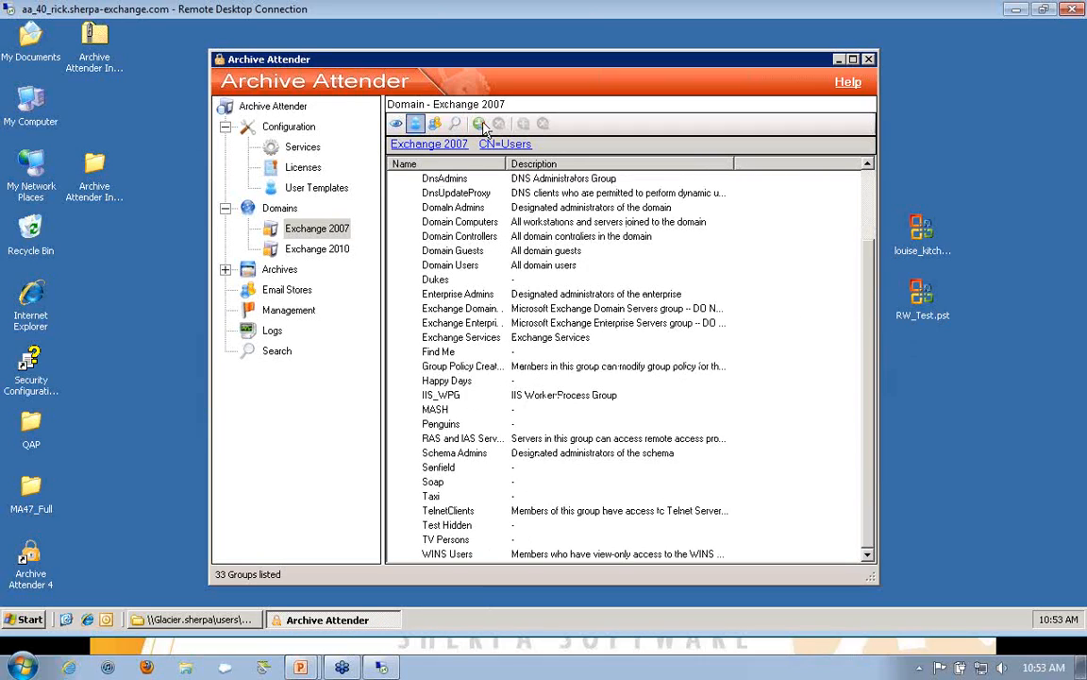
click(415, 124)
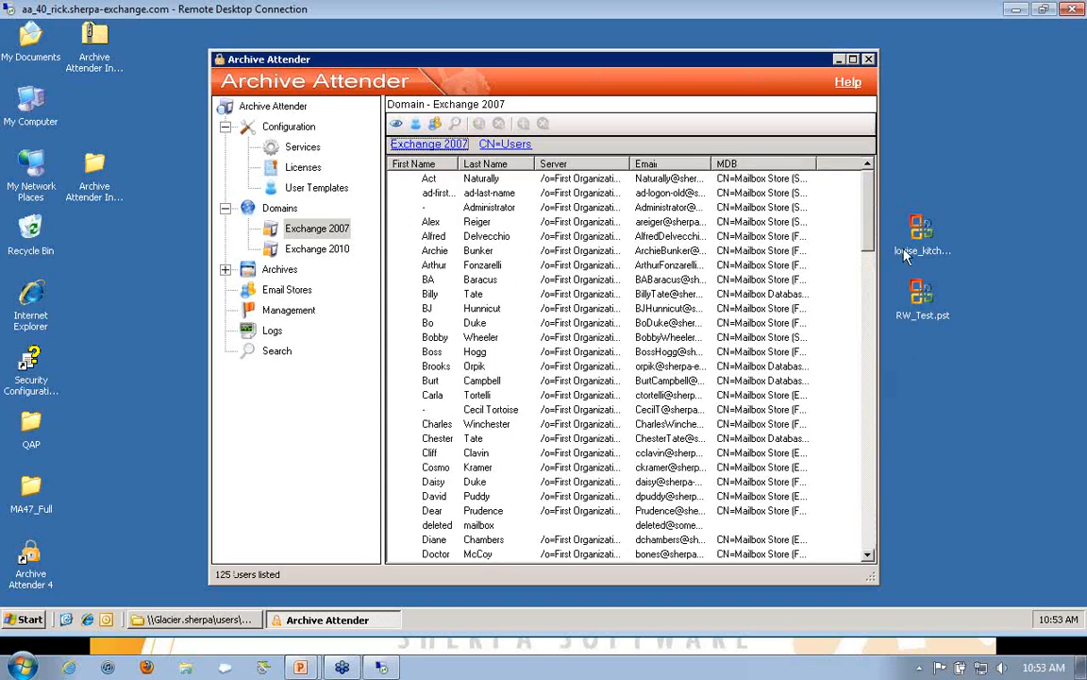
scroll(792, 296, down, 20)
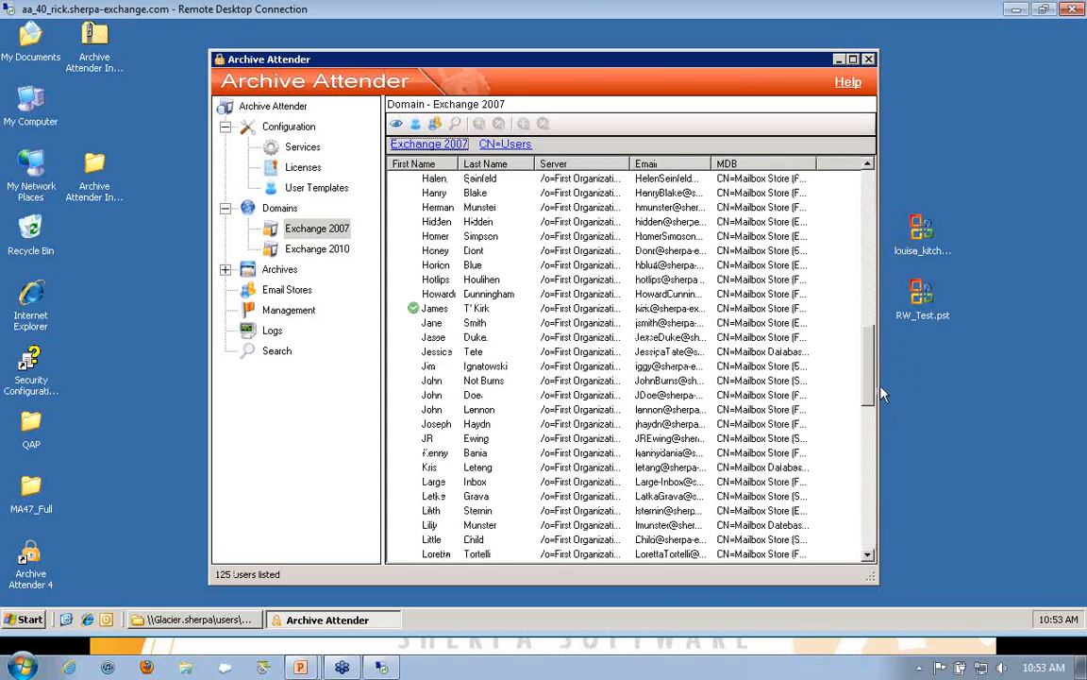
click(438, 309)
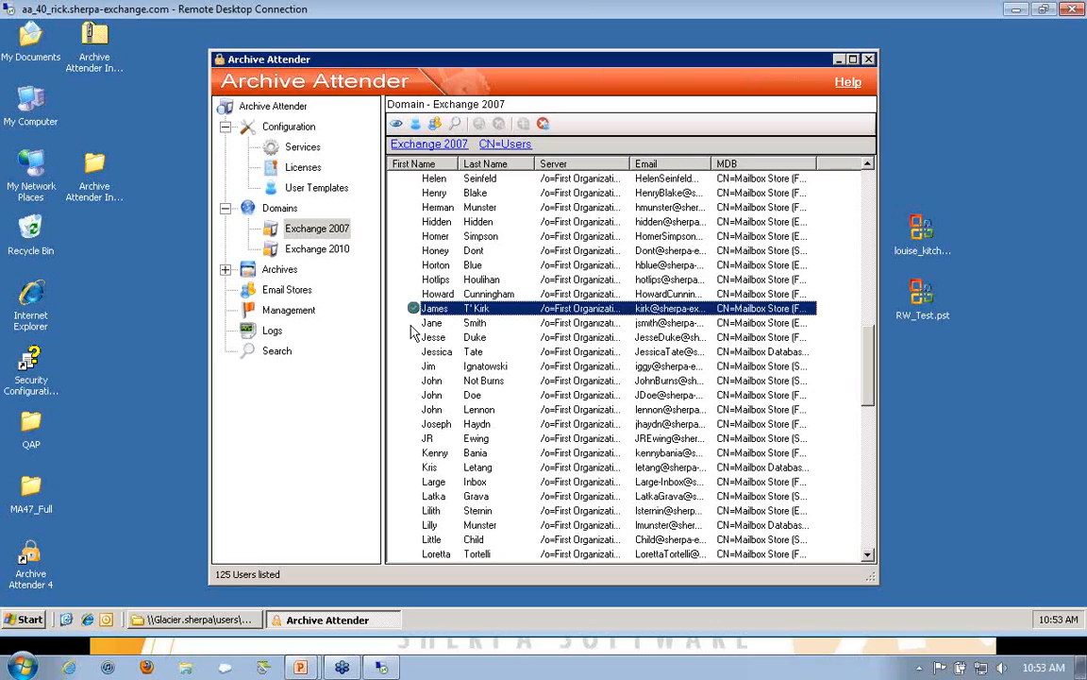
Step: View the Email Stores summary and the mailbox views, and go through the individual users in the Mailbox Users view
click(279, 291)
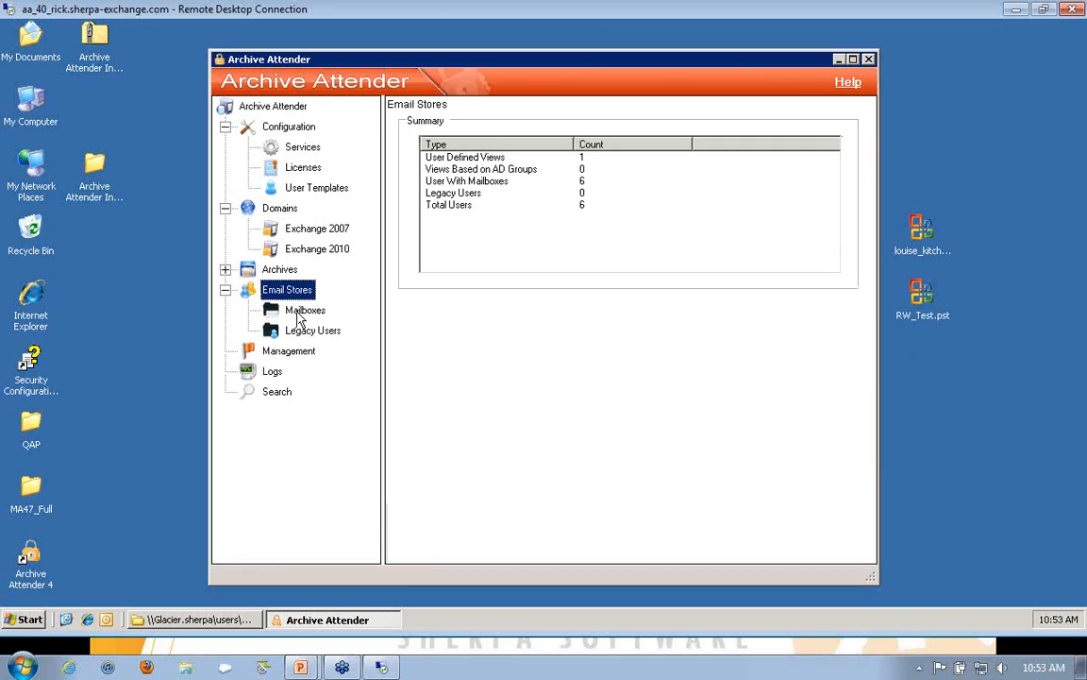
click(297, 317)
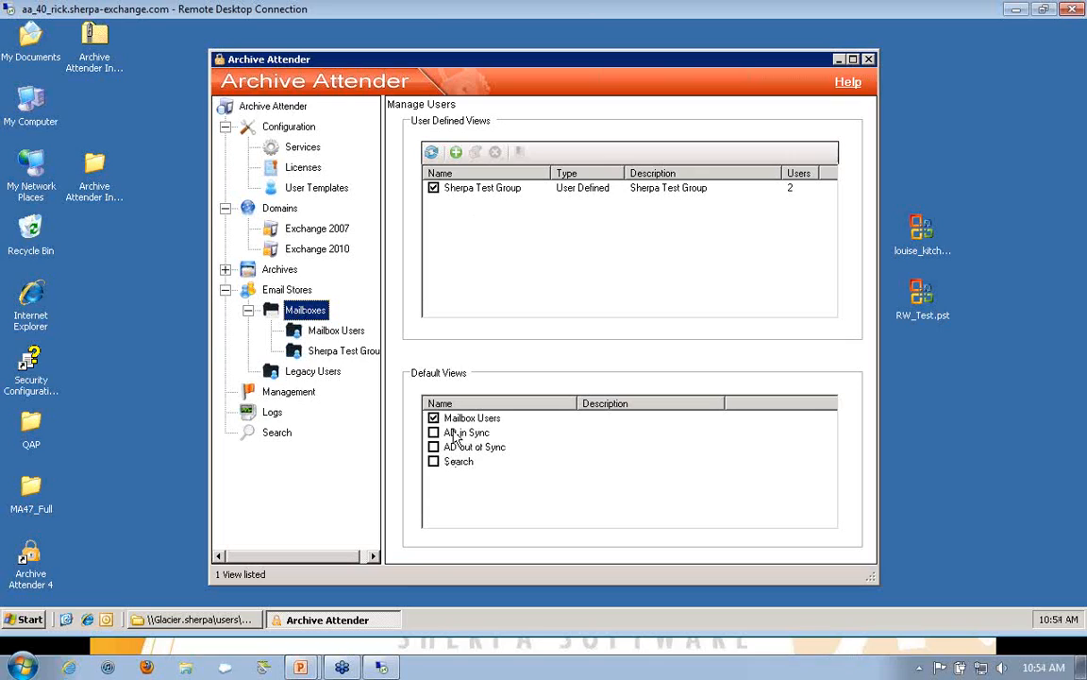
click(317, 330)
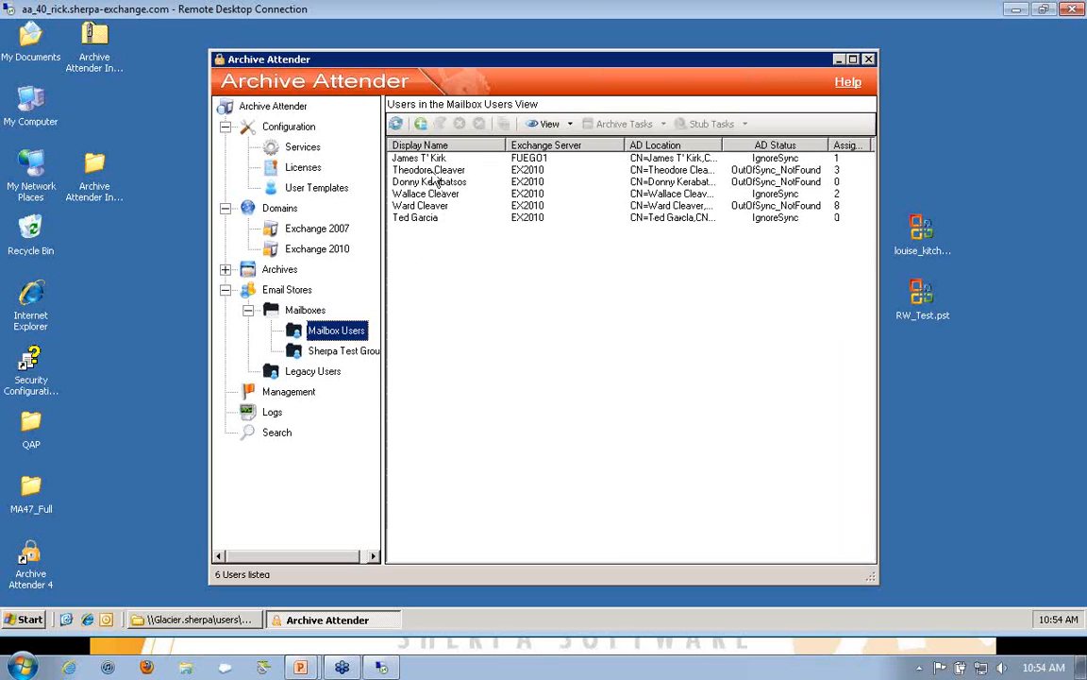
click(432, 161)
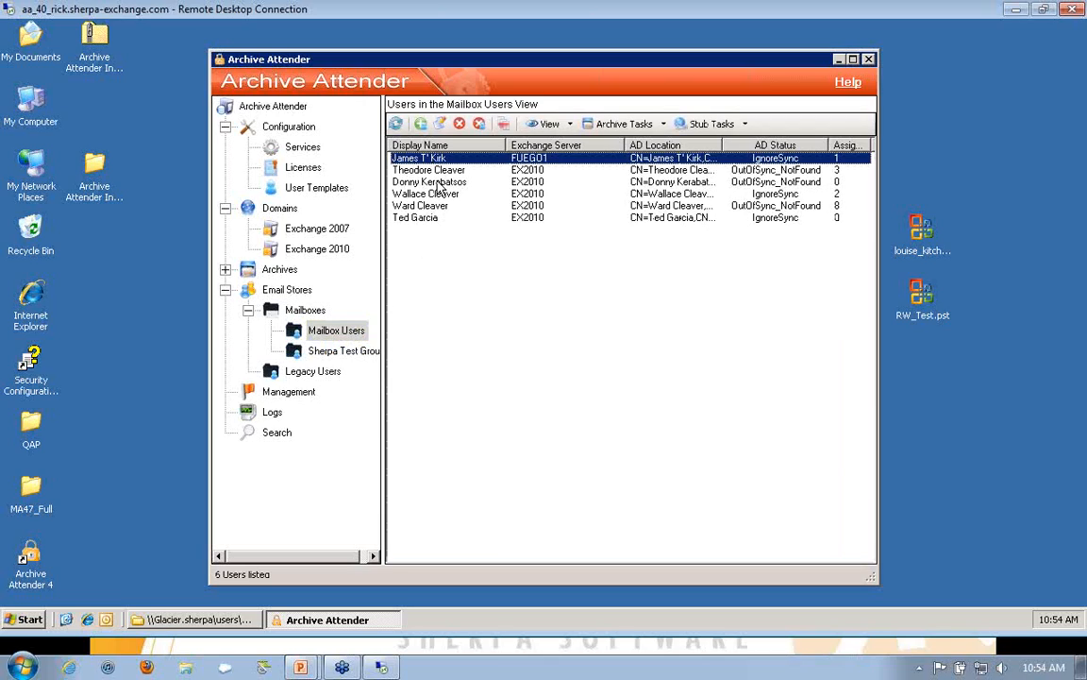
key(Down)
key(Down)
key(Down)
key(Down)
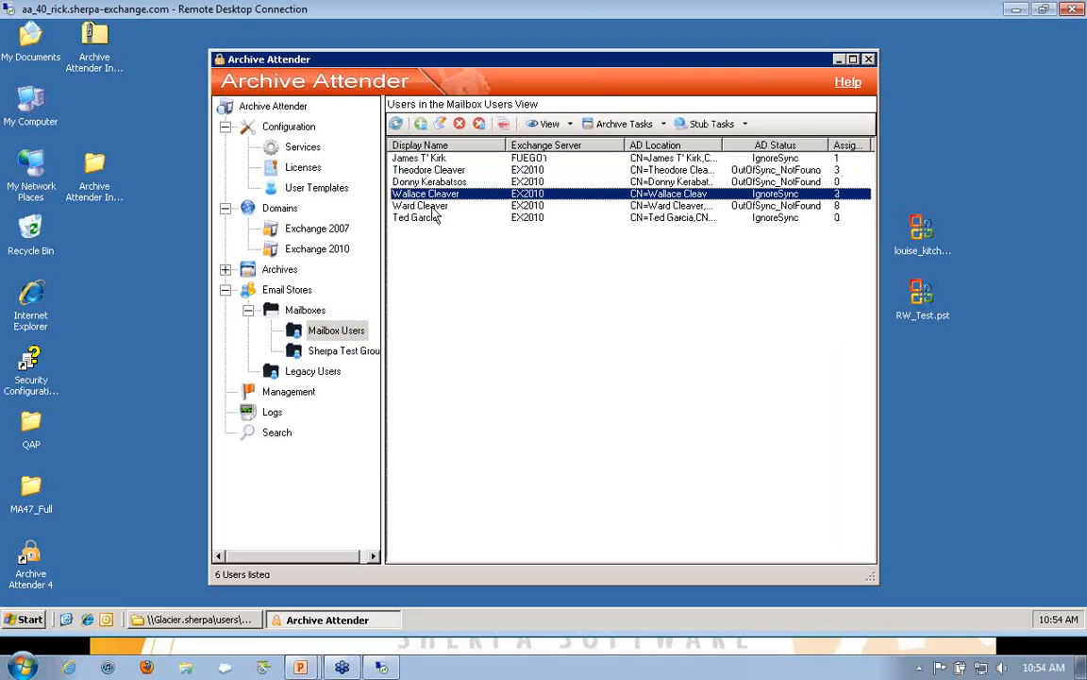
key(Down)
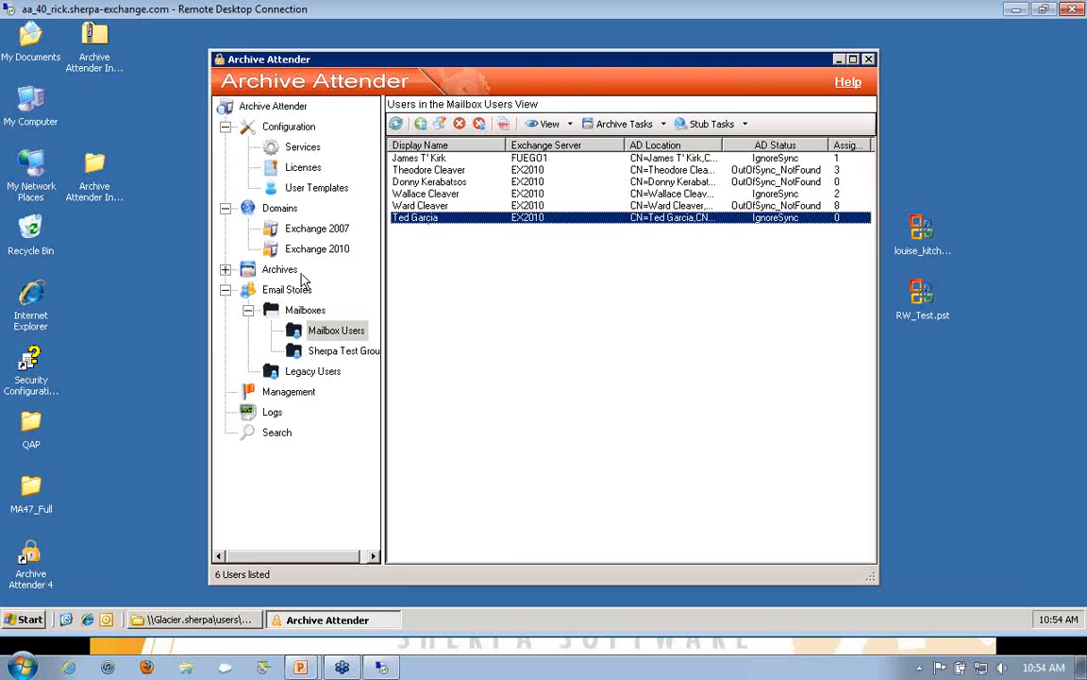
Step: Expand the archives, list the configured archive locations and select 2011 Email Archive and Archive 2010 in turn
click(225, 269)
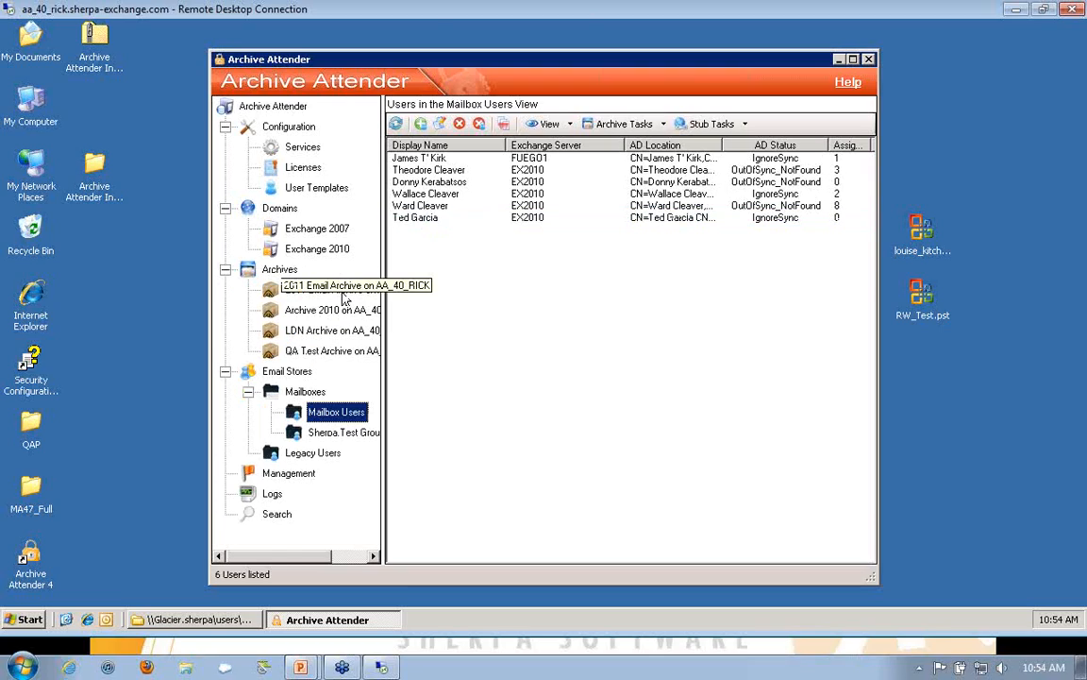
click(279, 270)
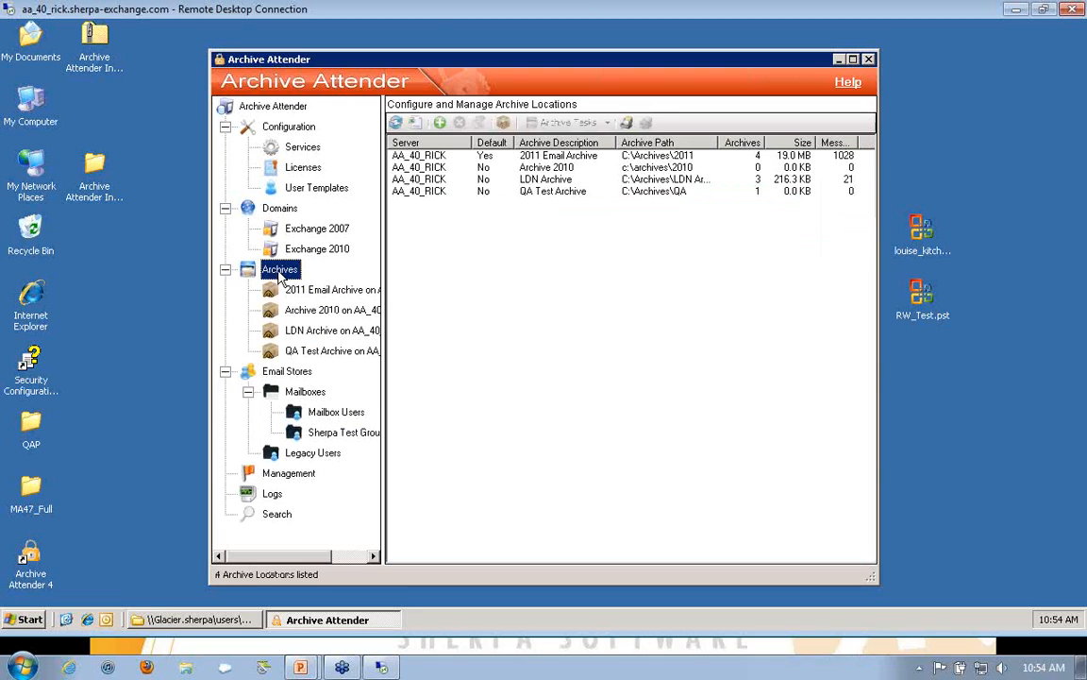
click(427, 157)
click(425, 167)
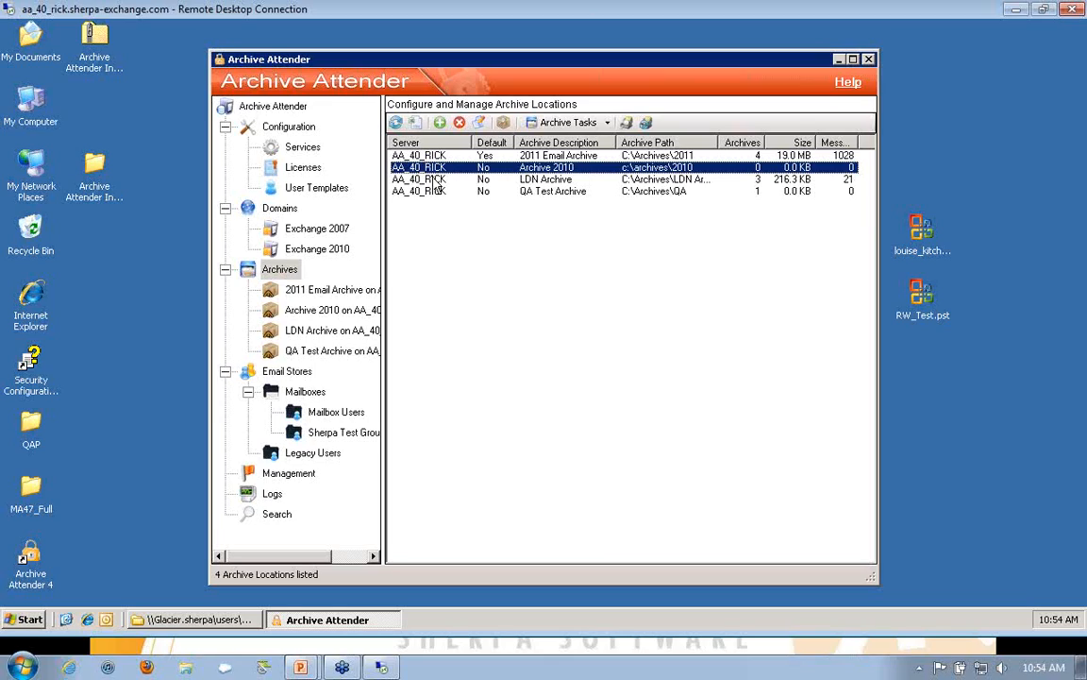
Step: View the policy management summary and display the list of archiving policies
click(290, 476)
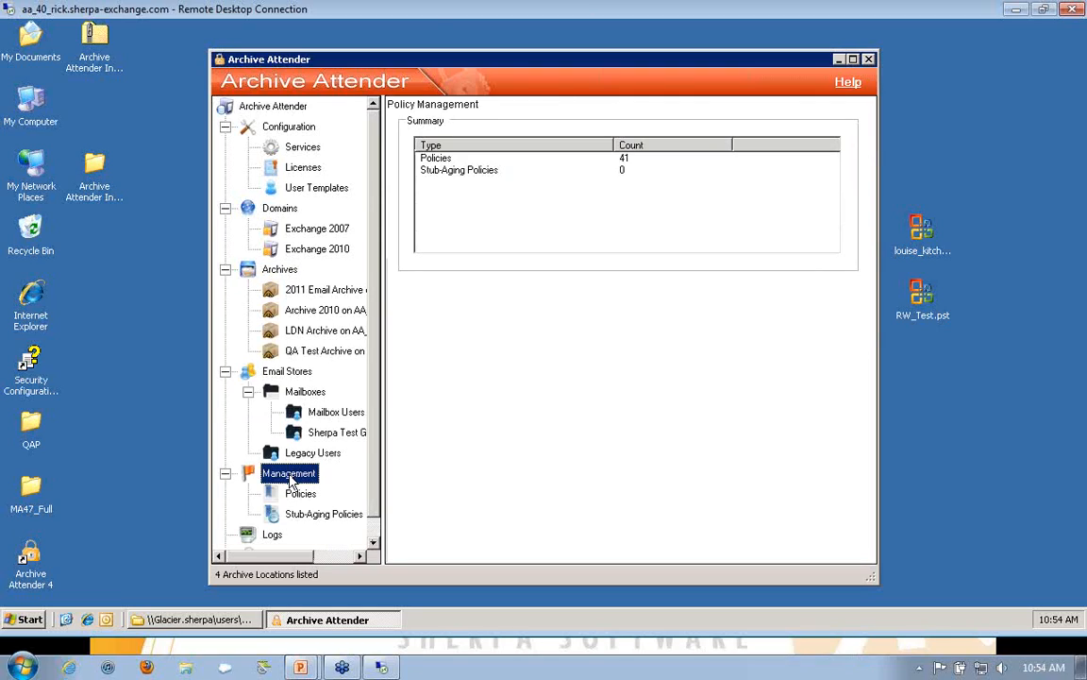
click(300, 495)
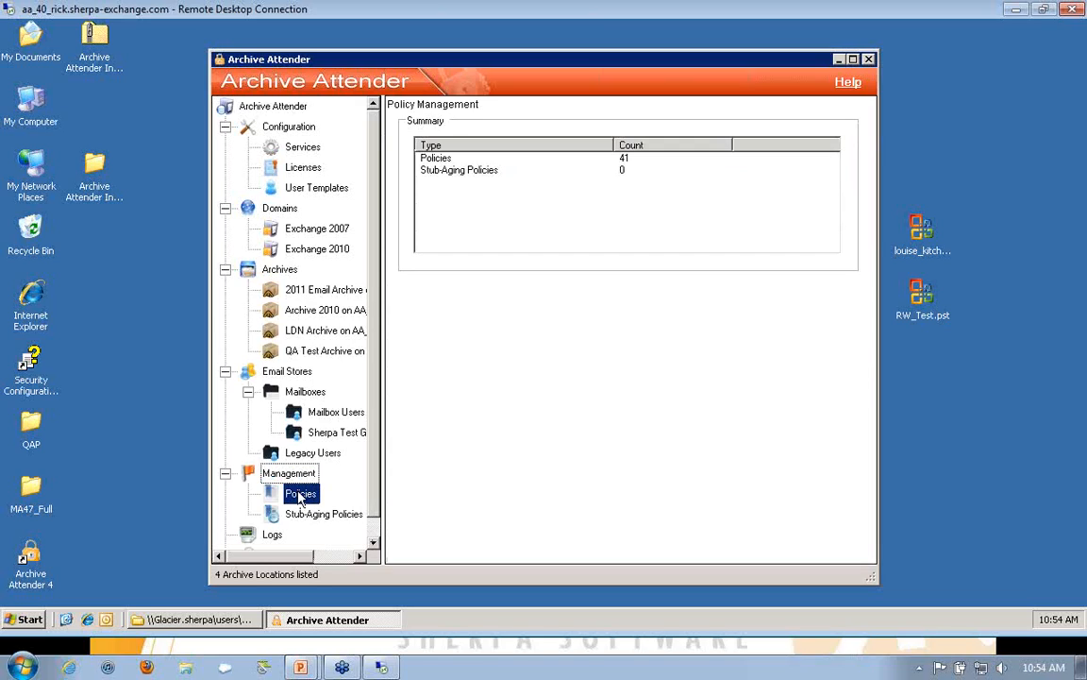
click(303, 516)
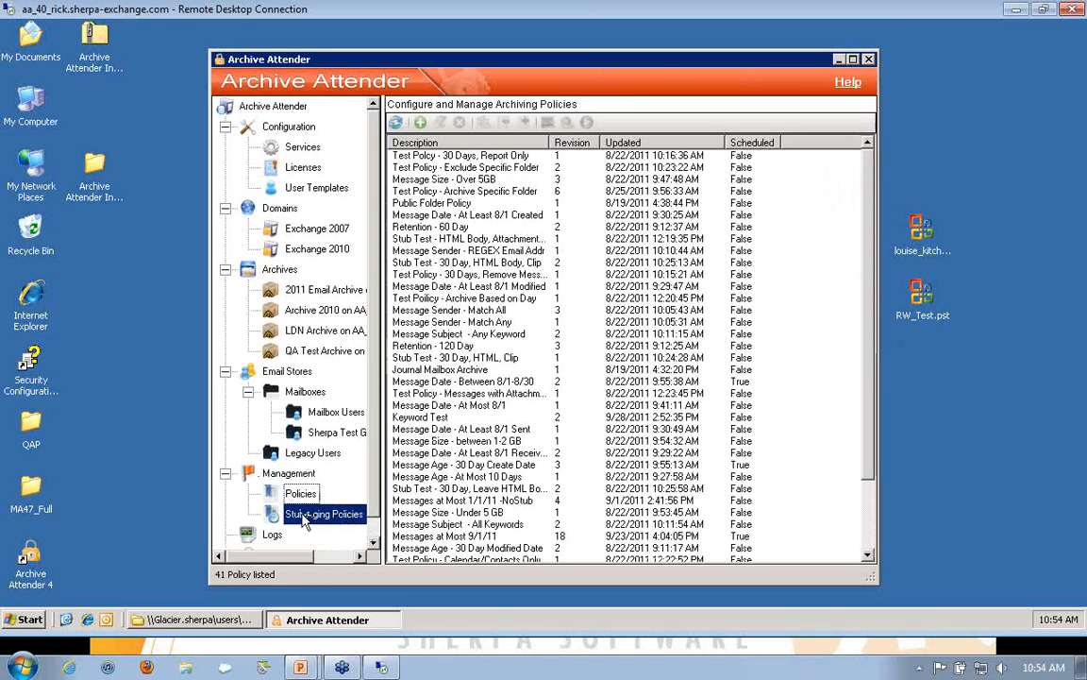
click(294, 495)
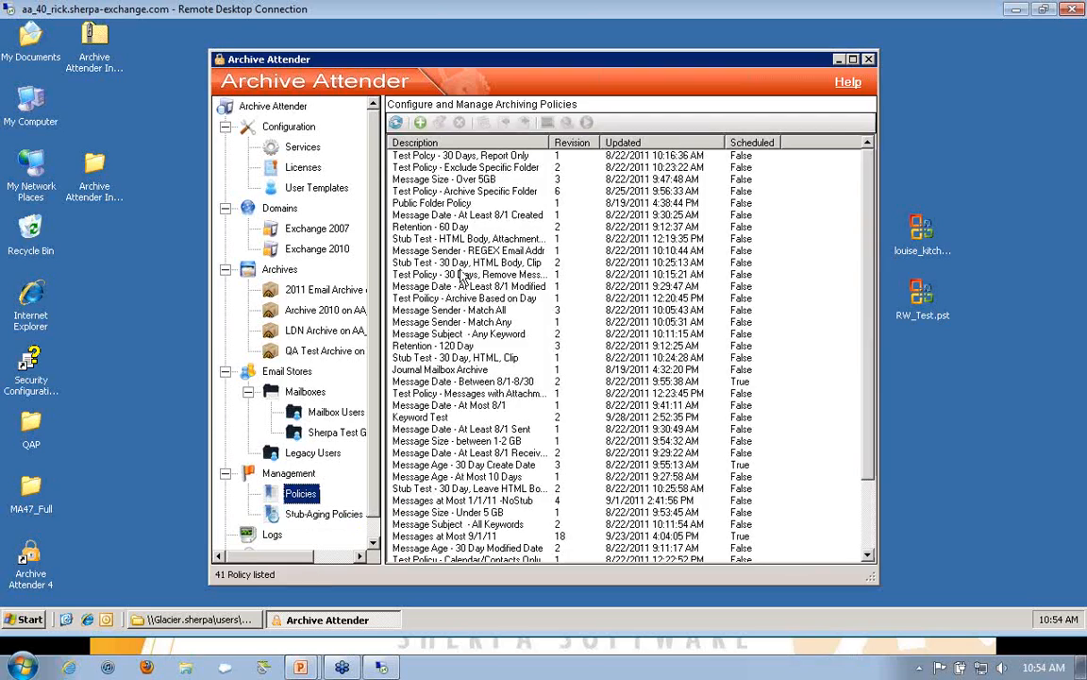
Step: Start a new archiving policy and review its general, message types, folders, action and stub options settings
click(420, 123)
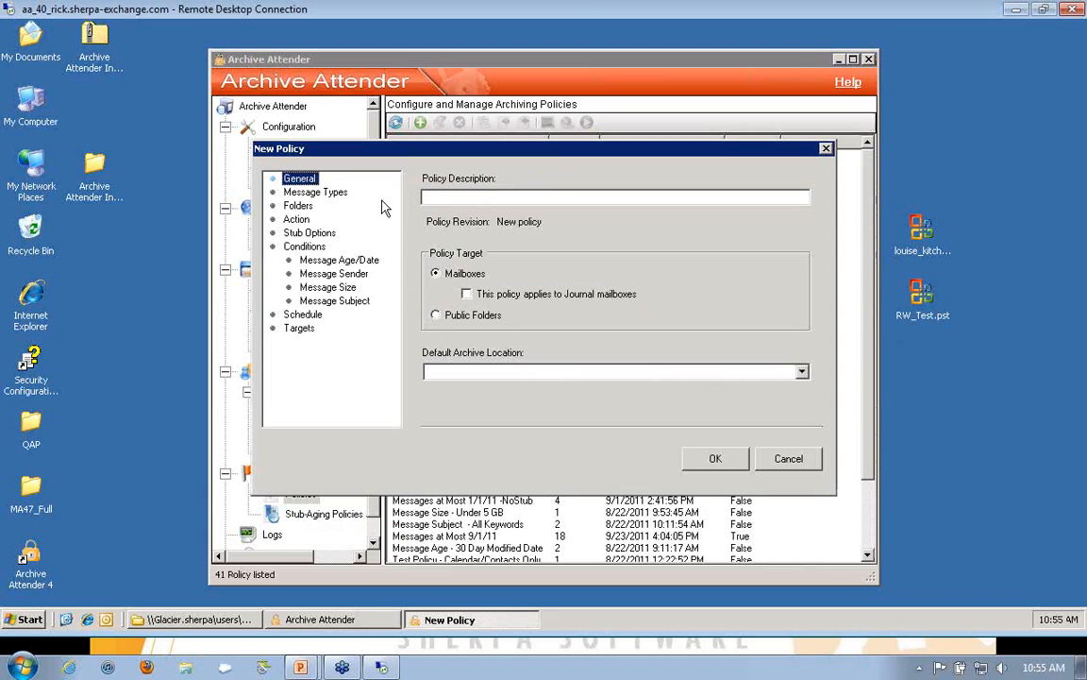
click(318, 194)
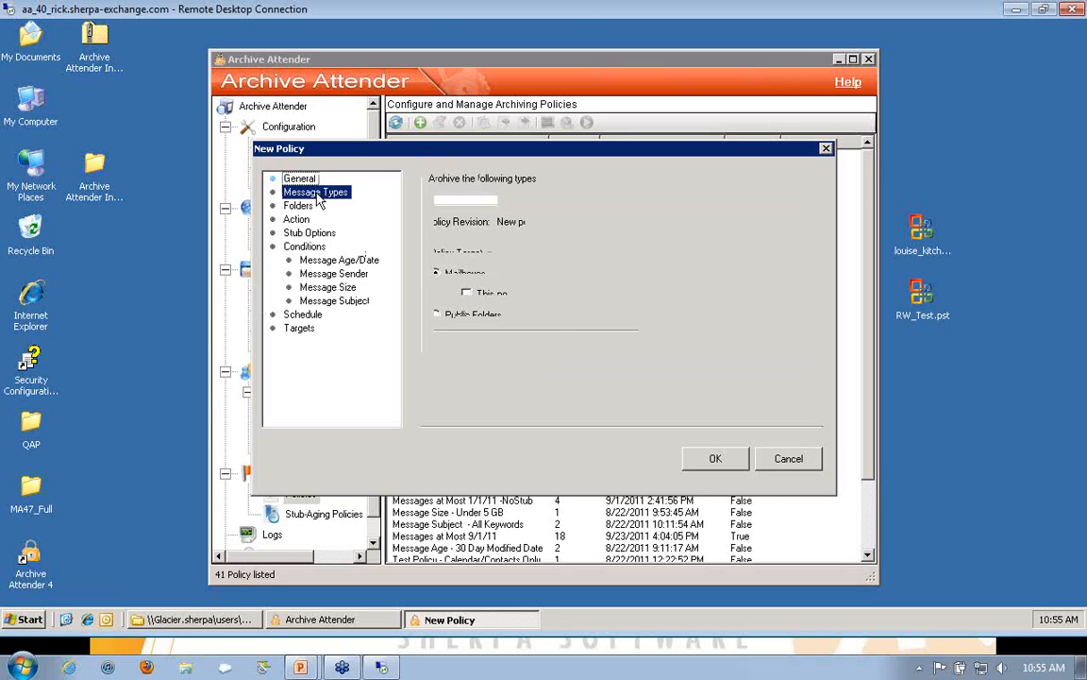
click(305, 207)
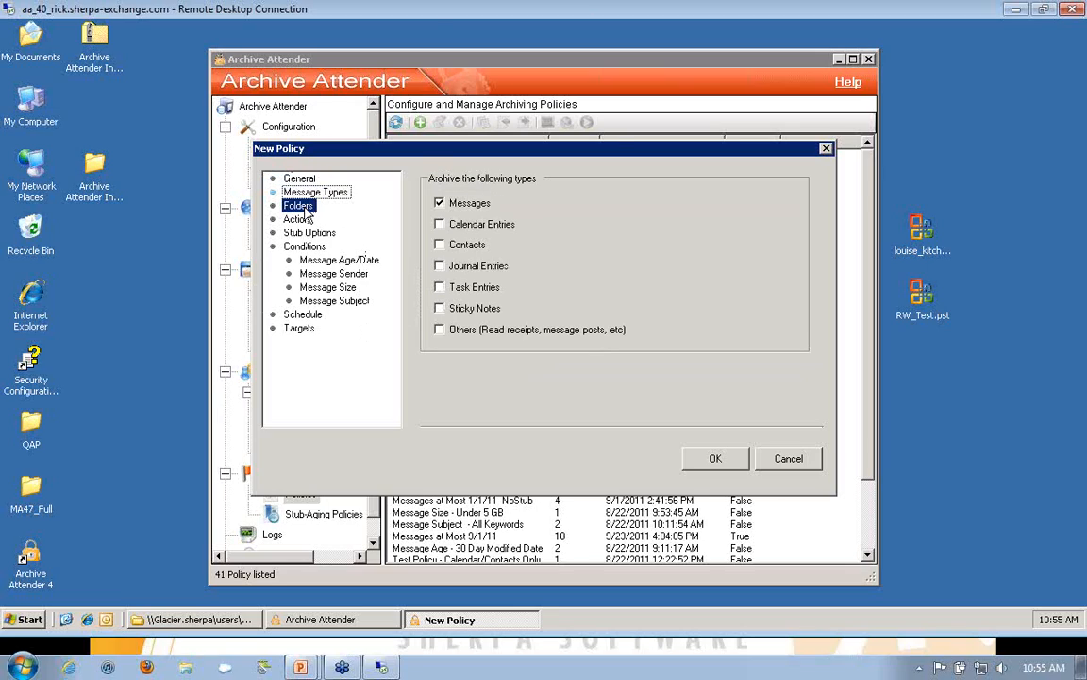
click(305, 222)
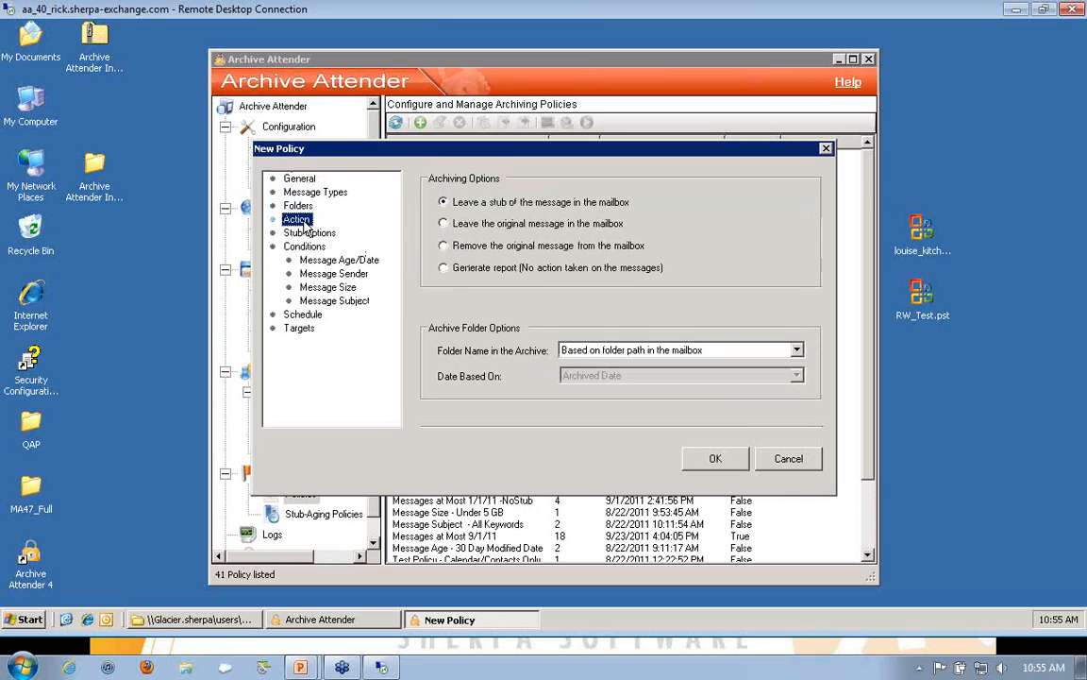
click(309, 234)
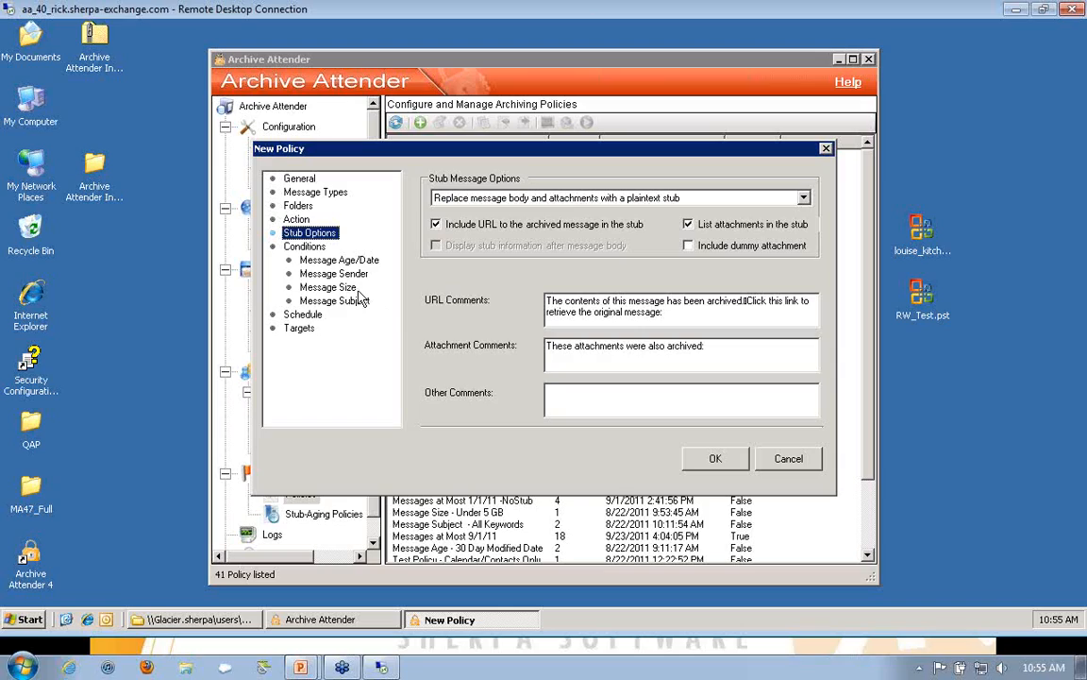
Step: Add the Sherpa Test Group view as a target of the new policy, and cancel the policy without saving it
click(296, 329)
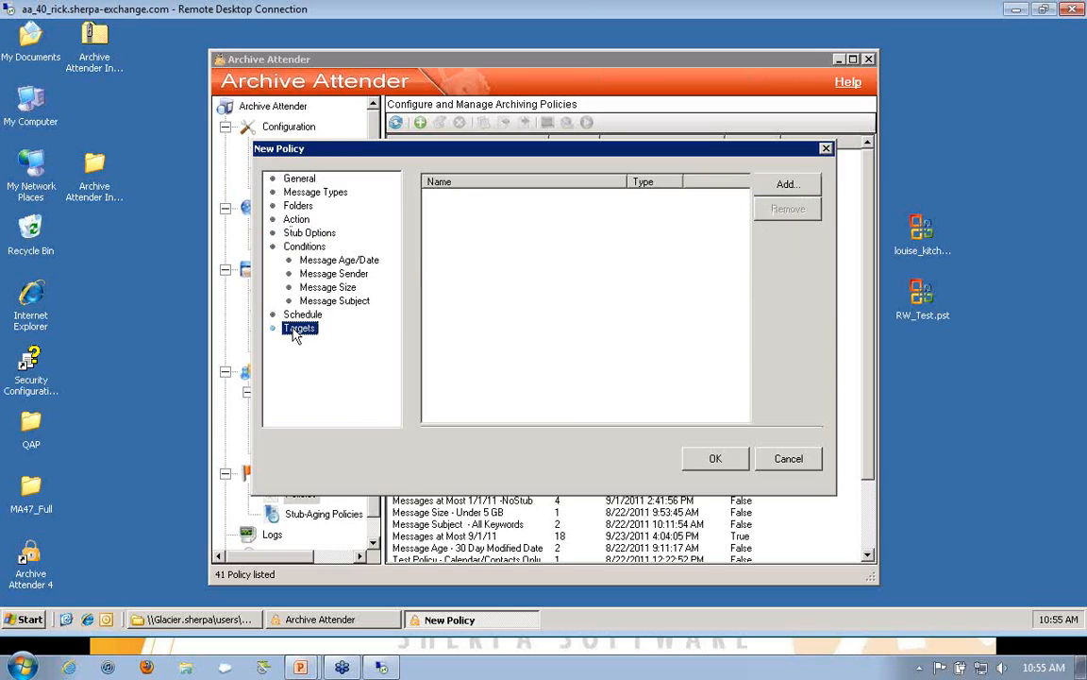
click(782, 189)
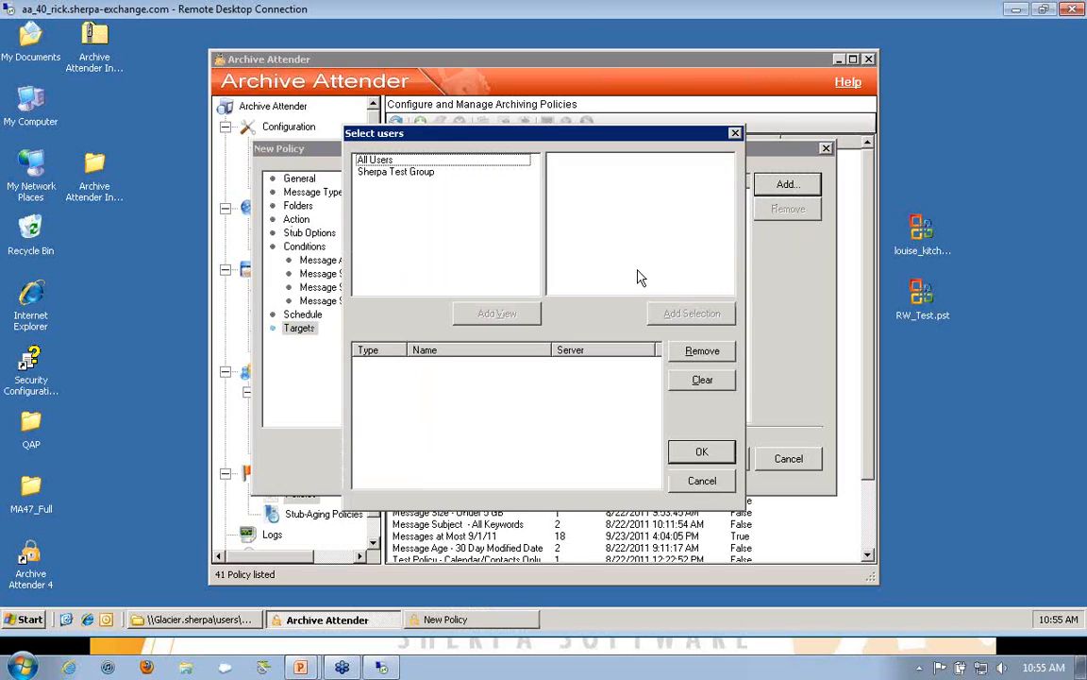
click(395, 161)
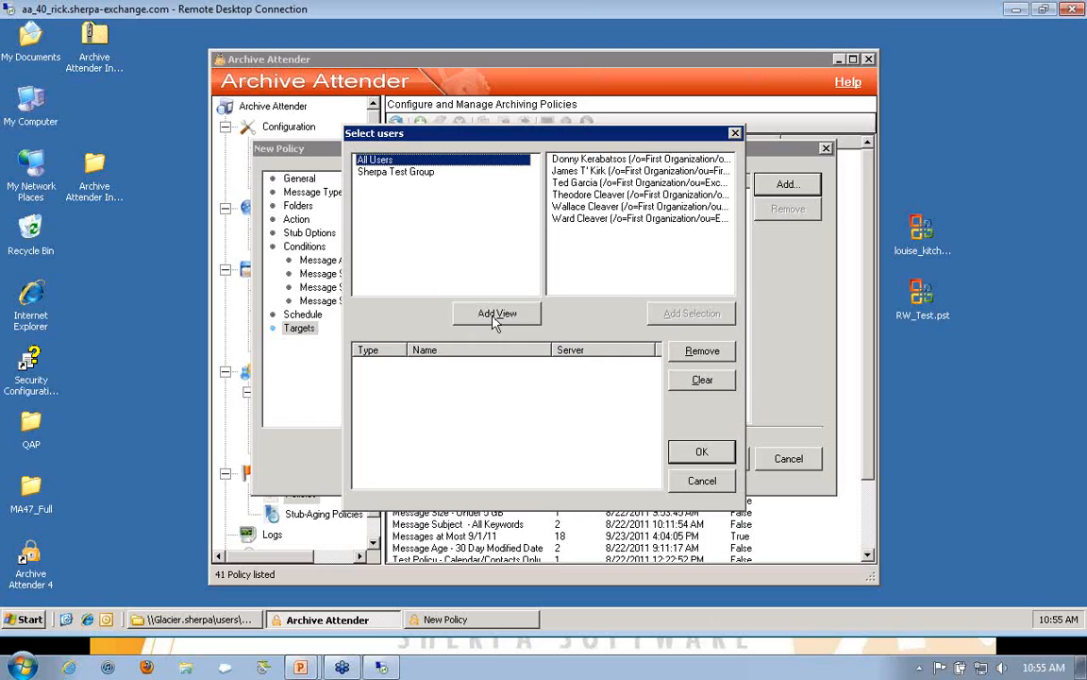
click(392, 175)
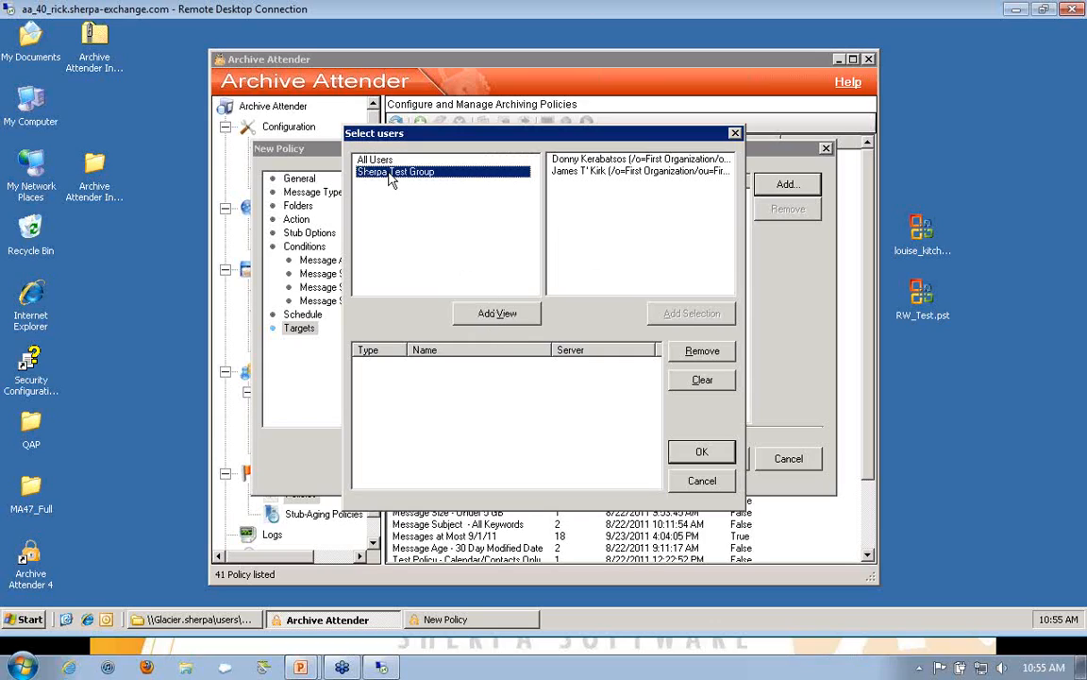
click(484, 317)
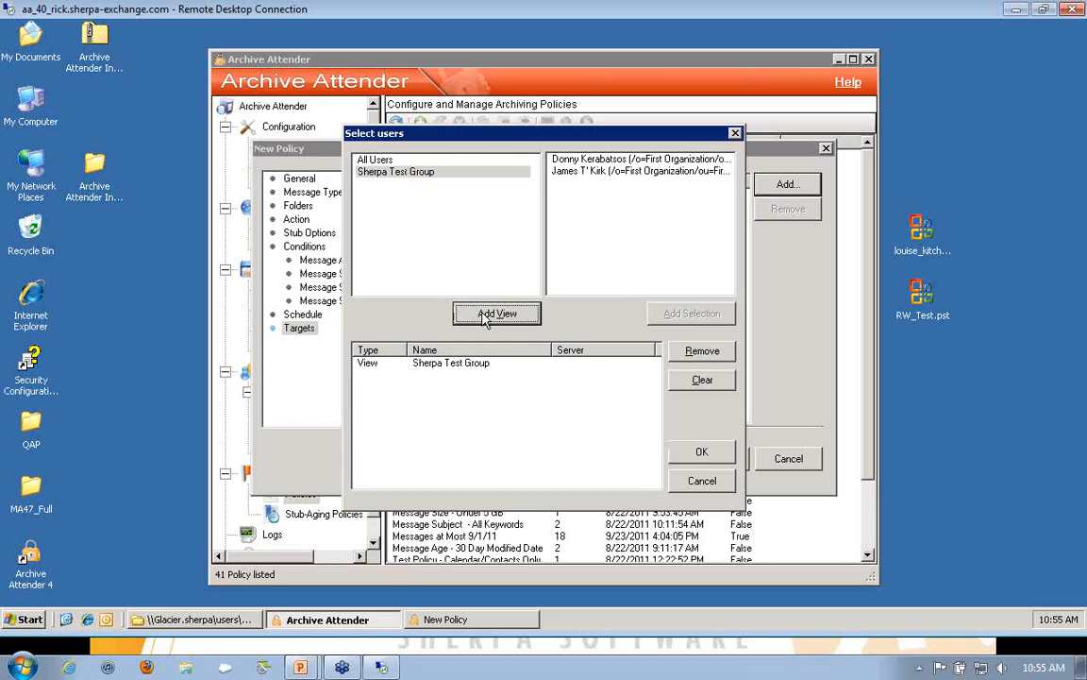
click(704, 453)
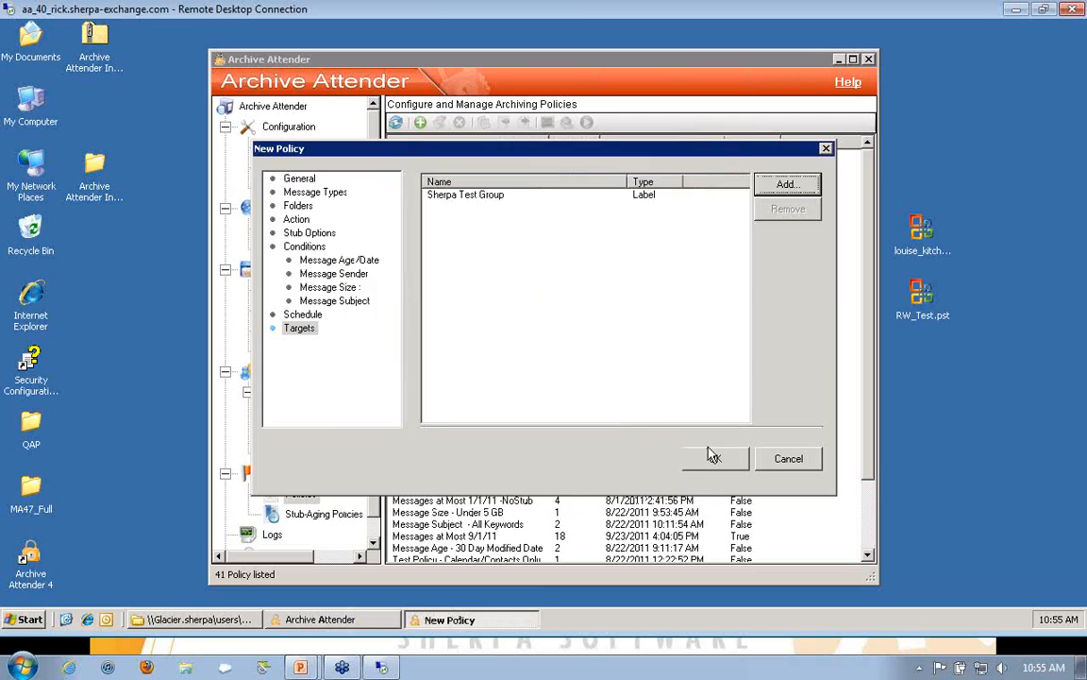
click(790, 459)
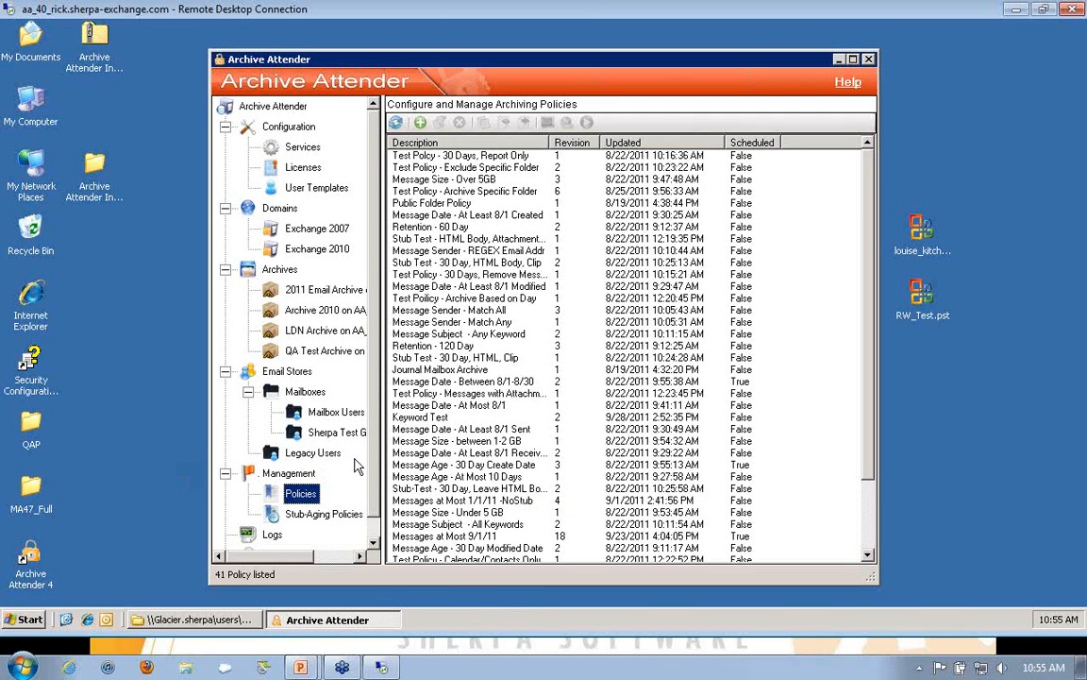
Step: Review the application log cleanup settings and display the process logs
scroll(359, 472, down, 1)
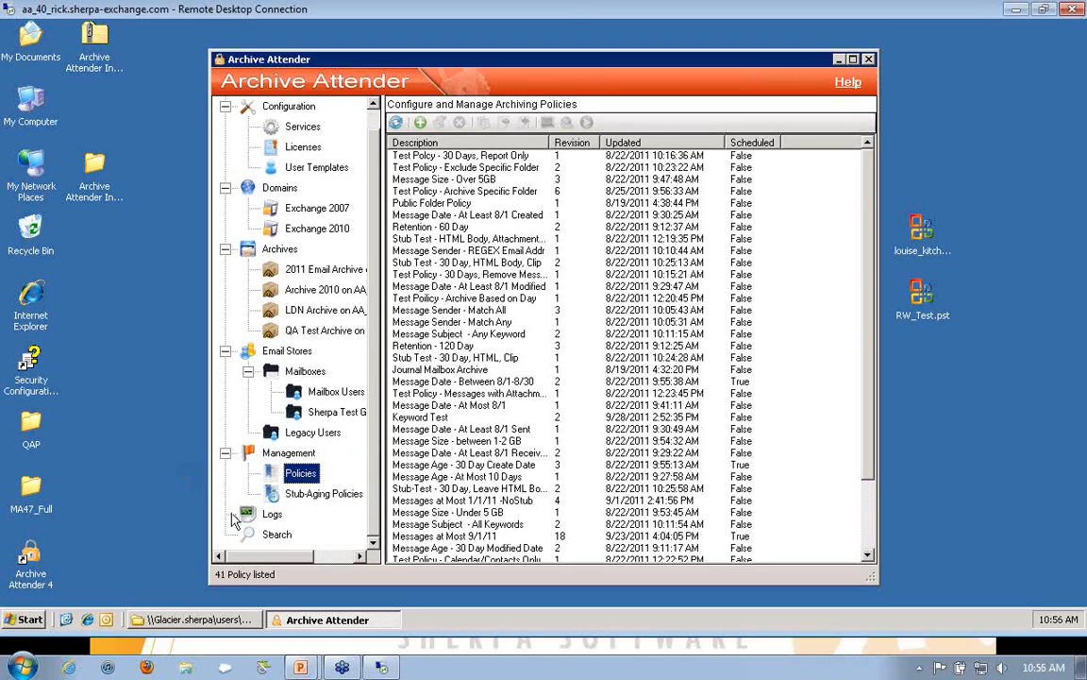
click(267, 514)
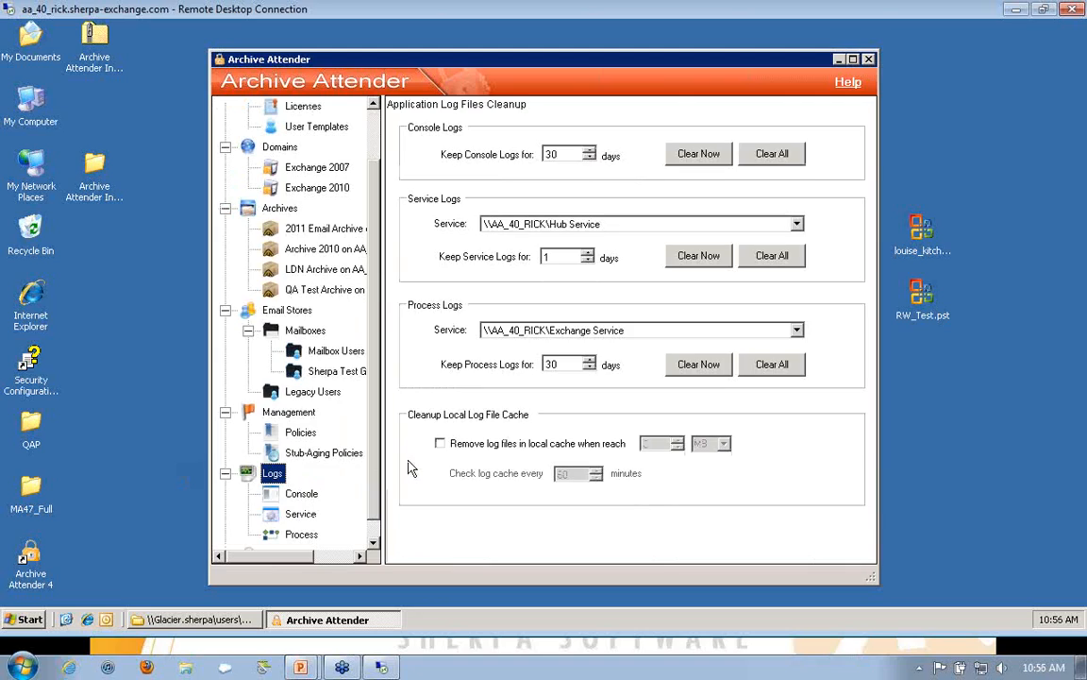
scroll(340, 462, down, 1)
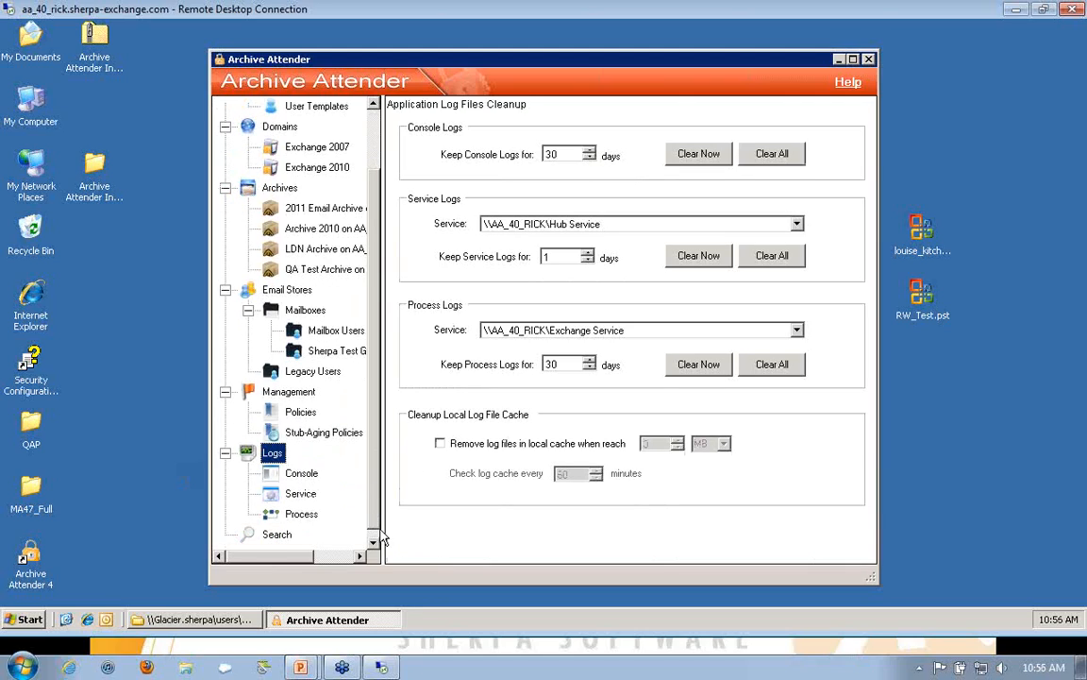
click(303, 520)
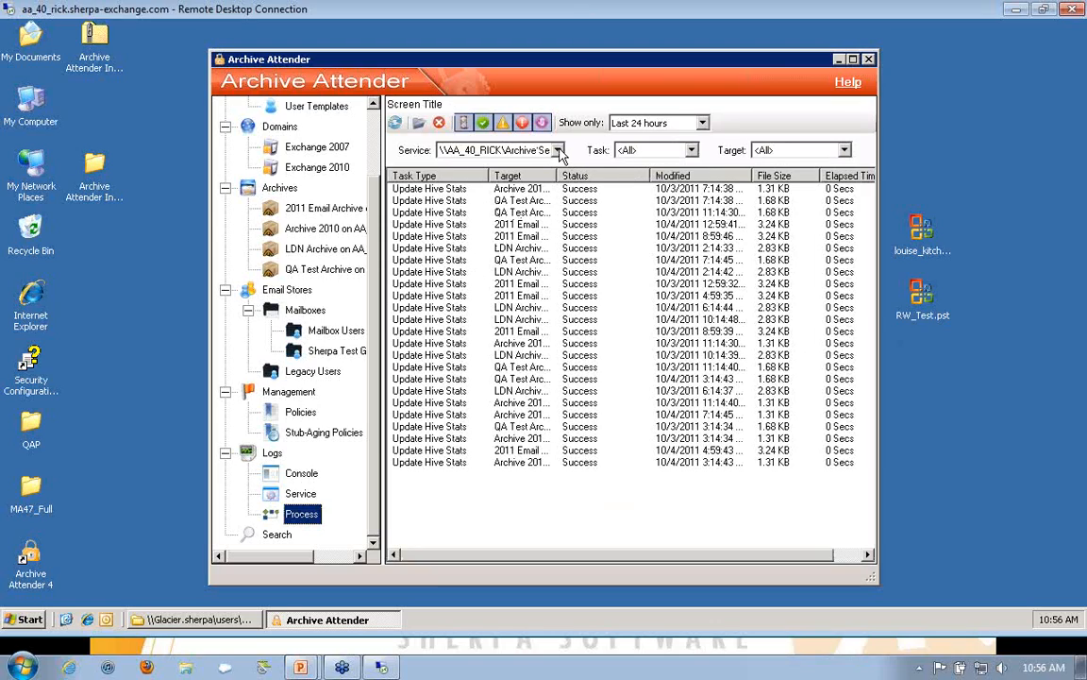
Step: Filter the process logs to the Exchange service and show only the last month
click(557, 150)
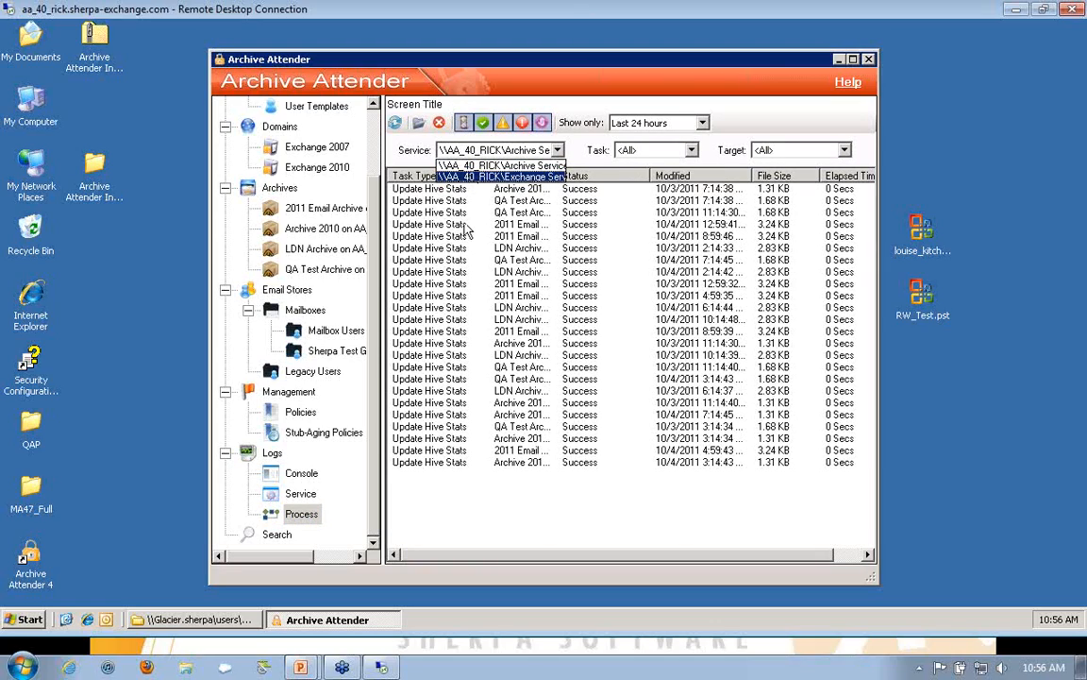
click(491, 177)
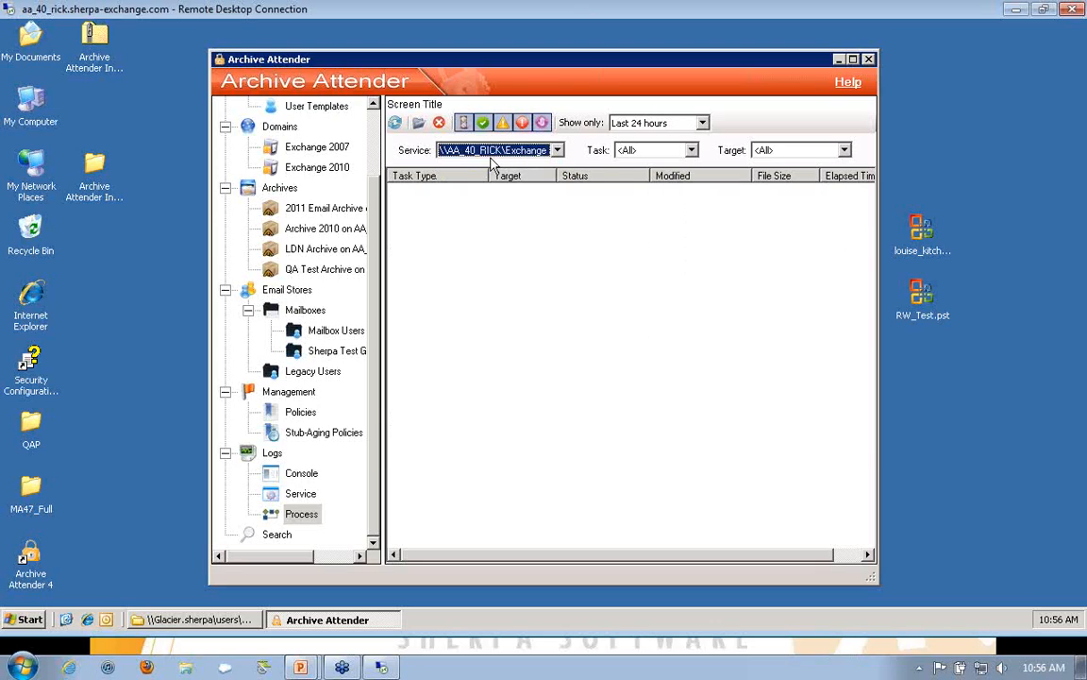
click(482, 124)
click(633, 121)
click(666, 161)
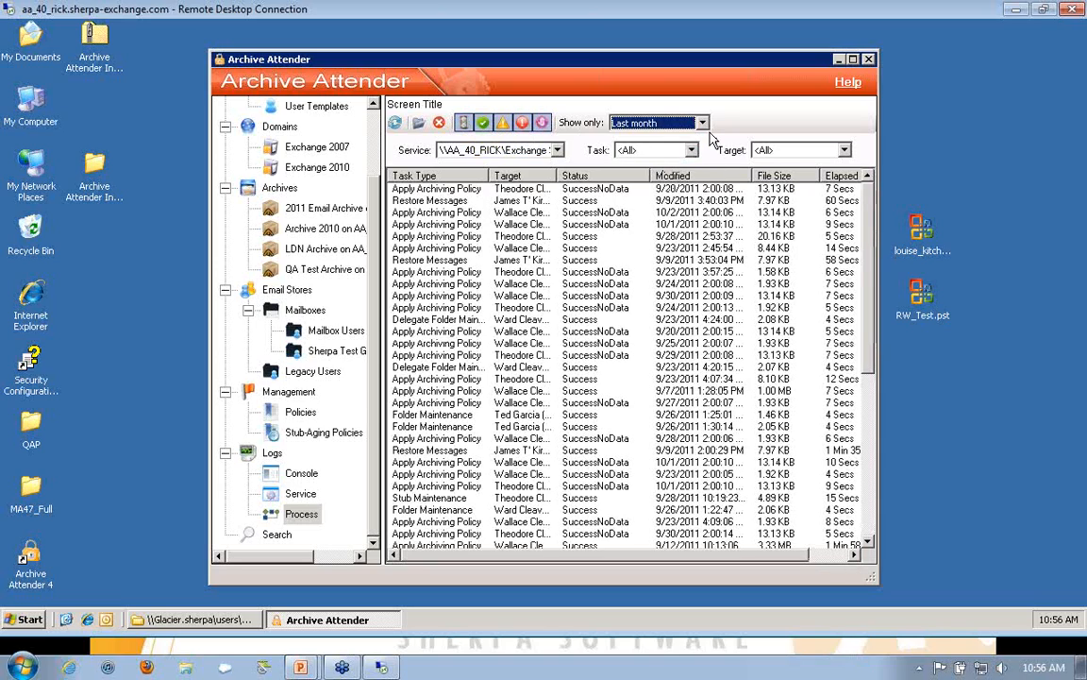
Step: Show the process logs for the last 24 hours and for the last week, and select the third Apply Archiving Policy entry
click(644, 124)
click(684, 143)
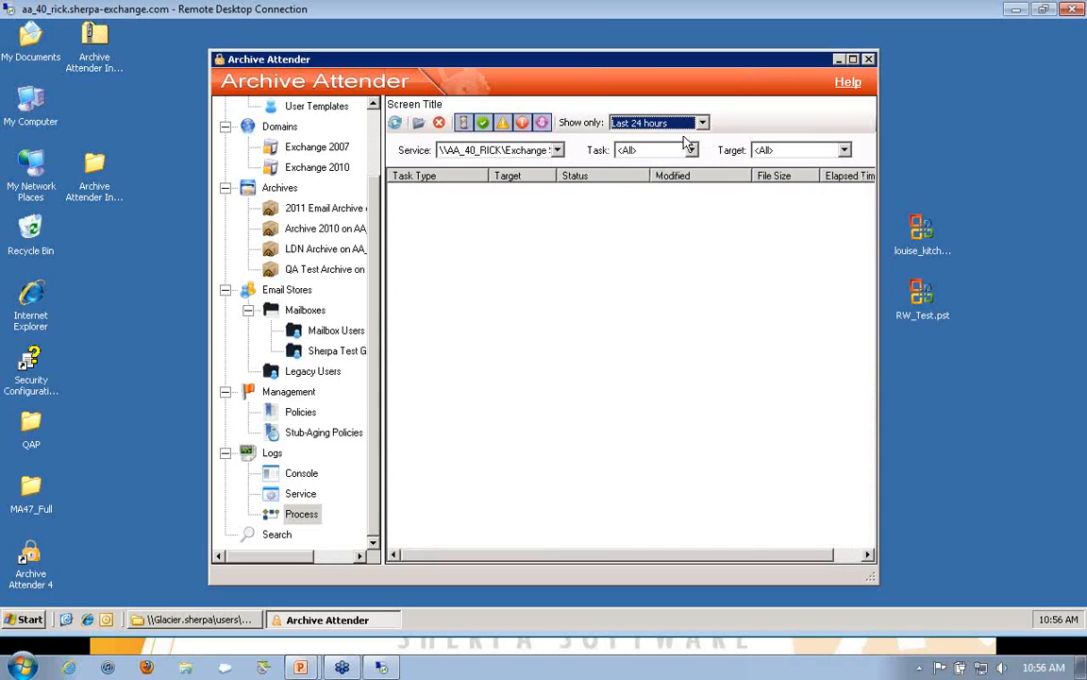
click(702, 123)
click(686, 149)
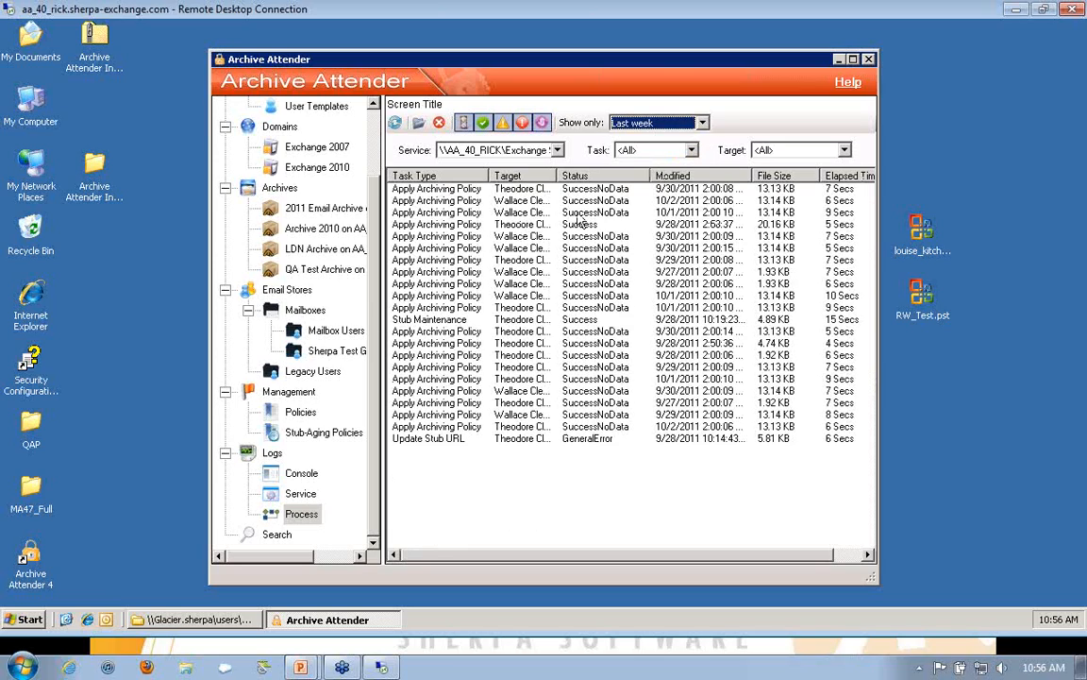
click(444, 212)
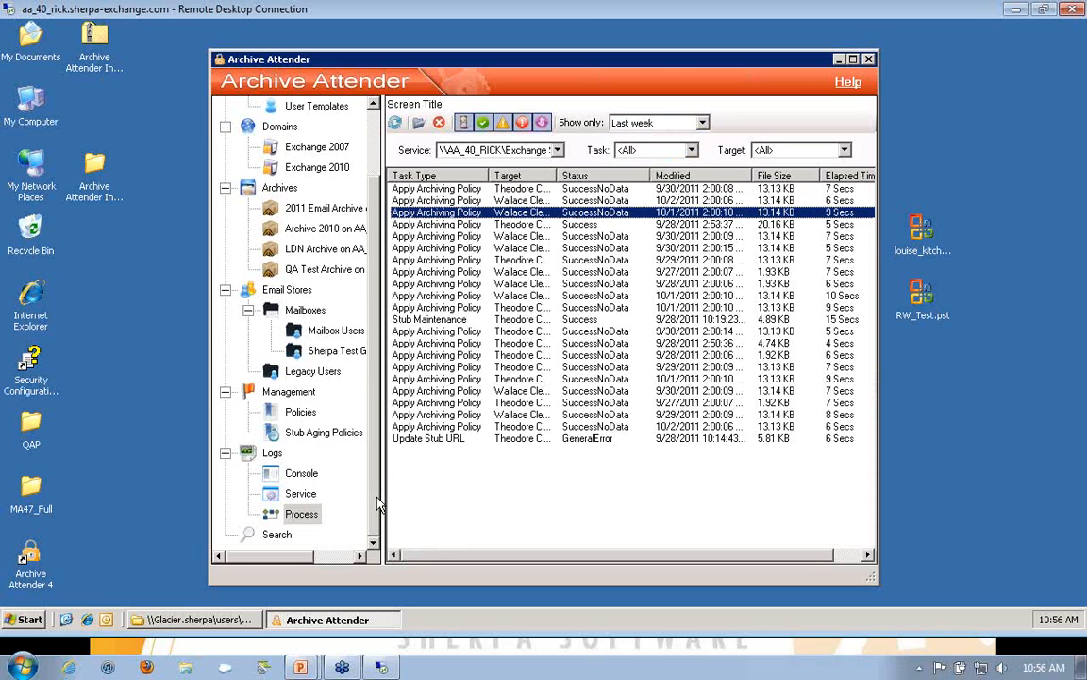
Step: Review the date and scope criteria of a new archive search, cancel it, and select the saved Alliance Keyword Search
click(277, 534)
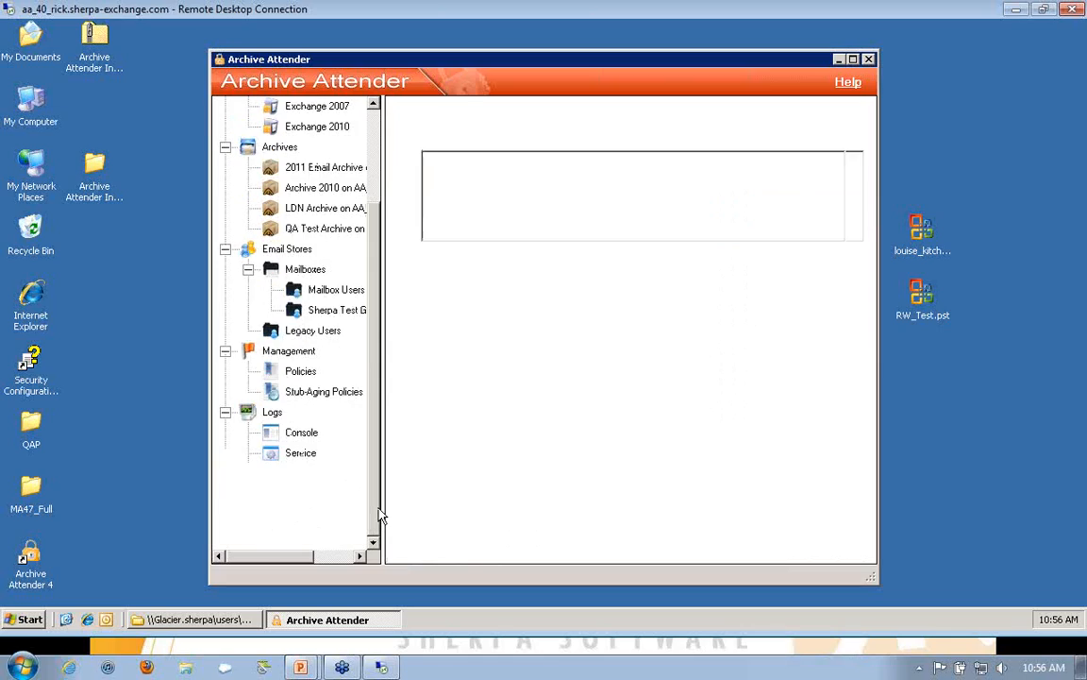
click(288, 515)
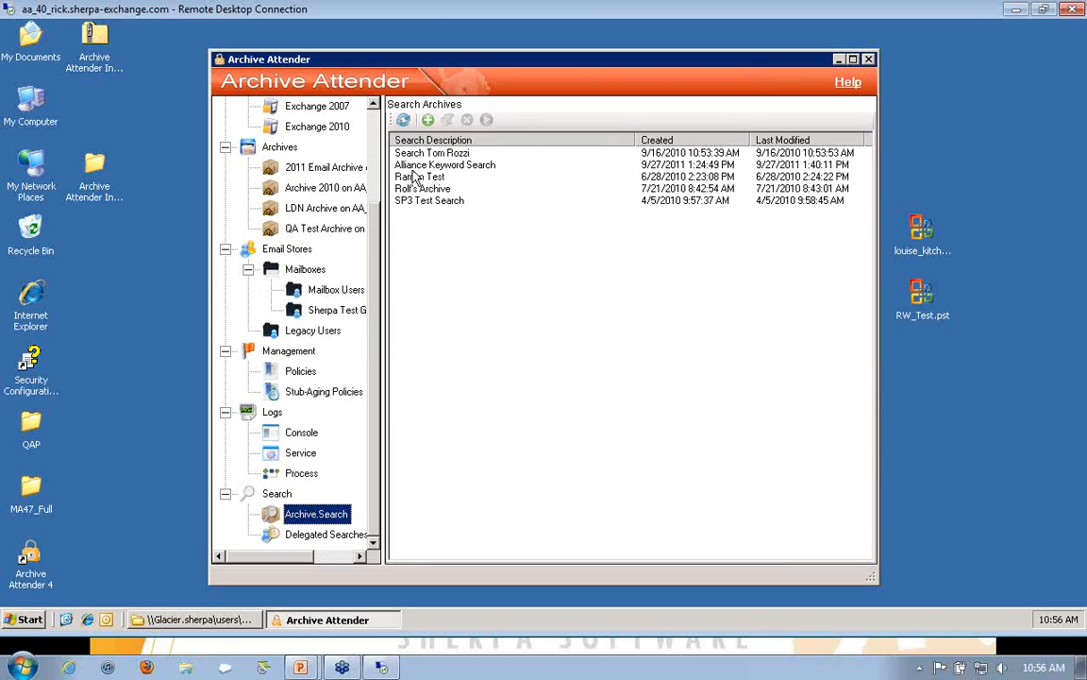
click(428, 120)
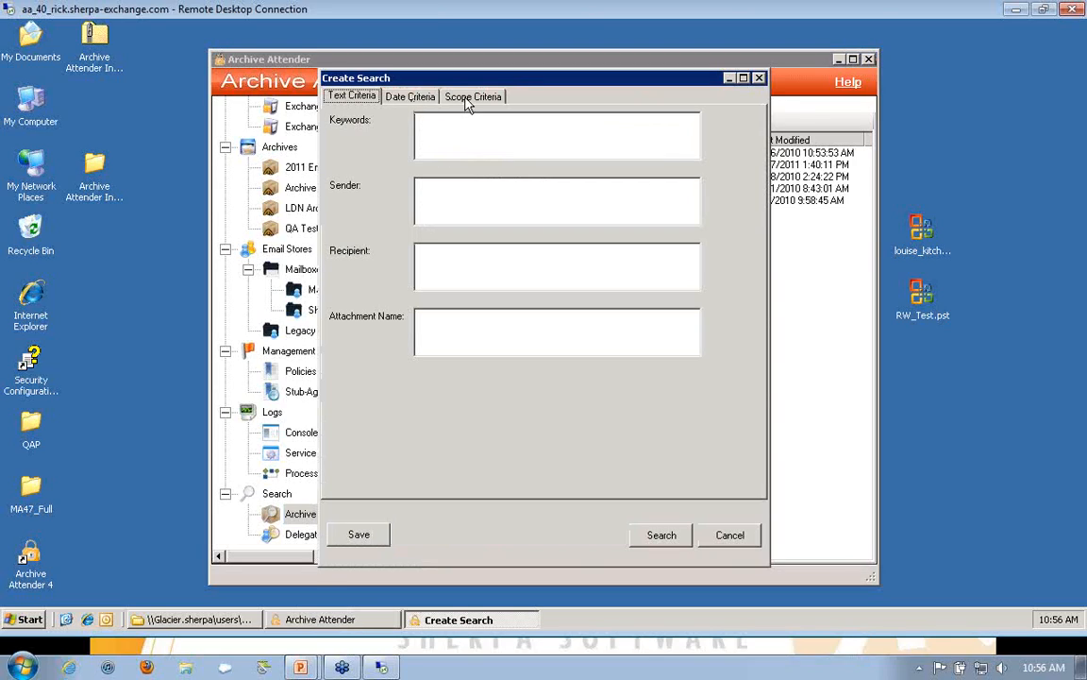
click(412, 96)
click(464, 100)
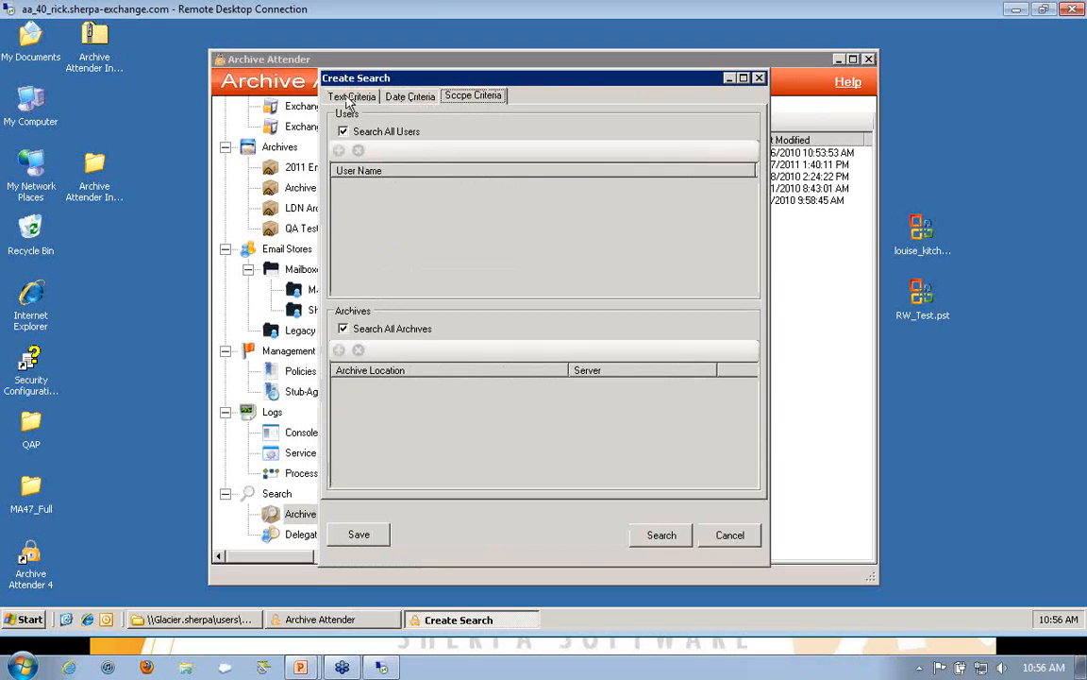
click(745, 539)
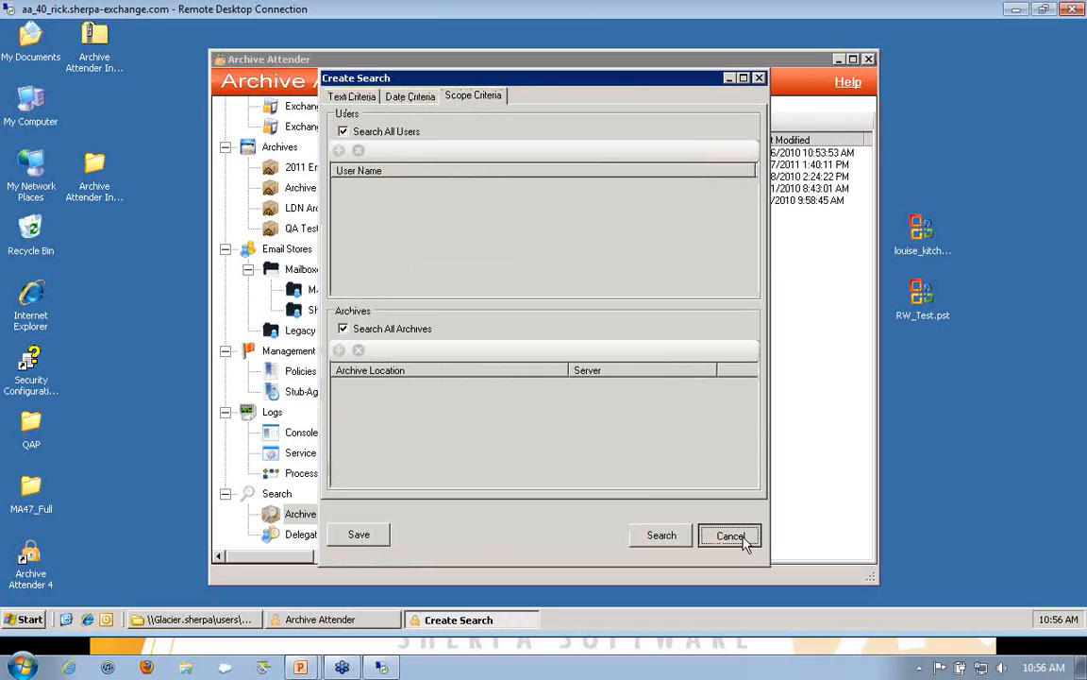
click(463, 166)
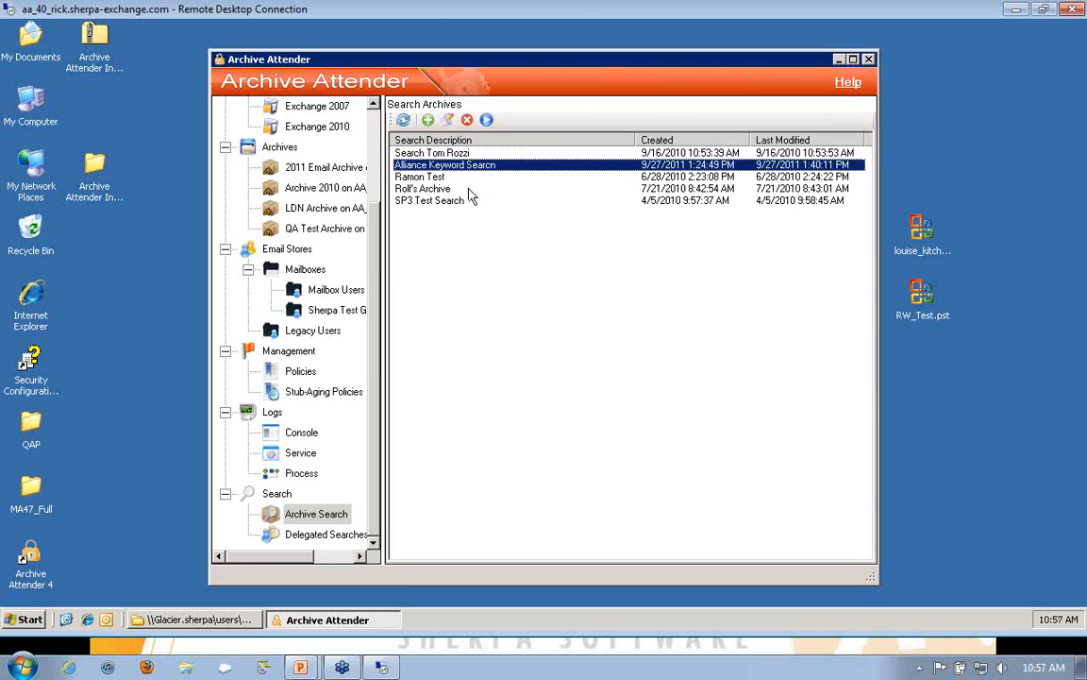
Step: Review the general settings of the Managers Archive Search delegated search and close them without saving
click(355, 536)
double_click(421, 172)
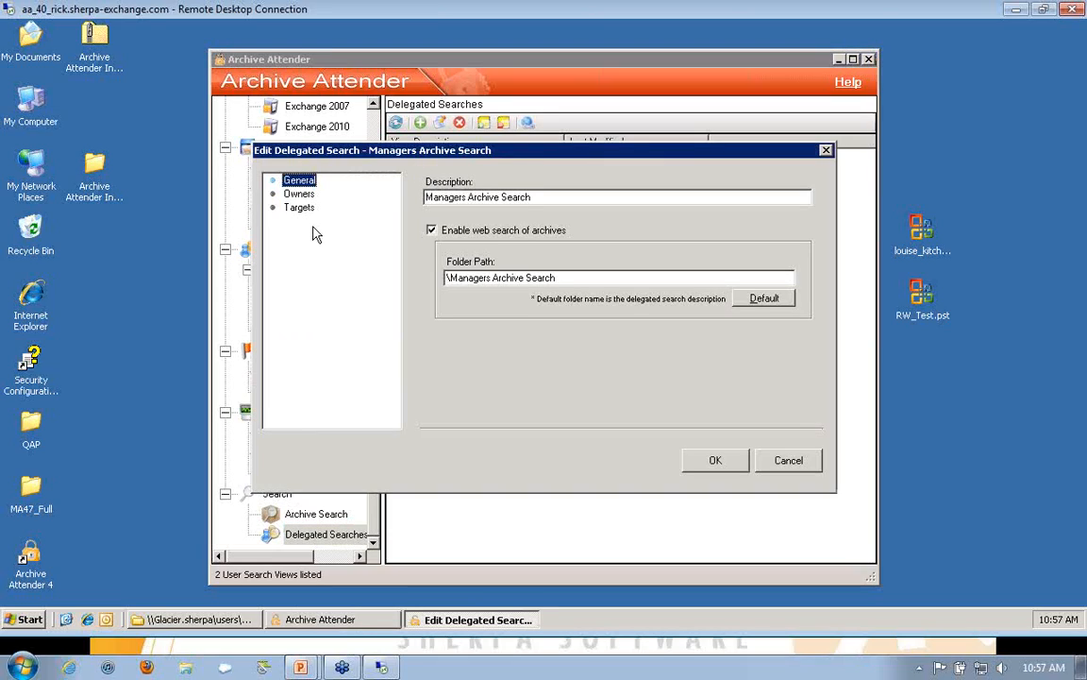
click(791, 462)
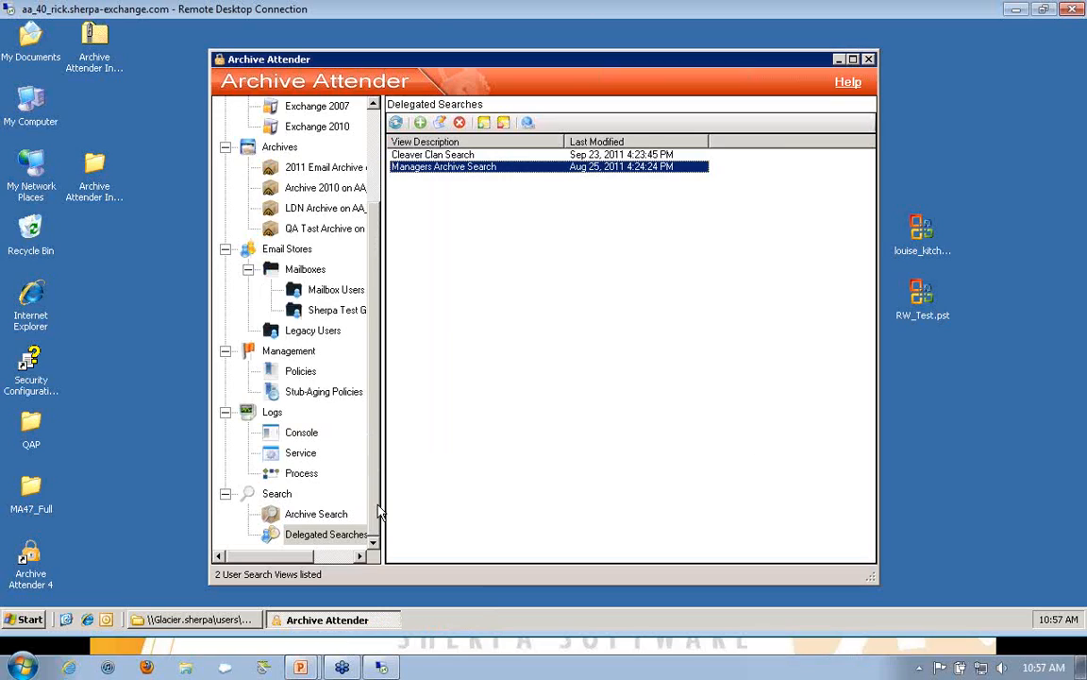
Step: View the first delegated search in the web browser and display the archived messages in its ImportedPST and AA4_TestMessages folders
right_click(462, 156)
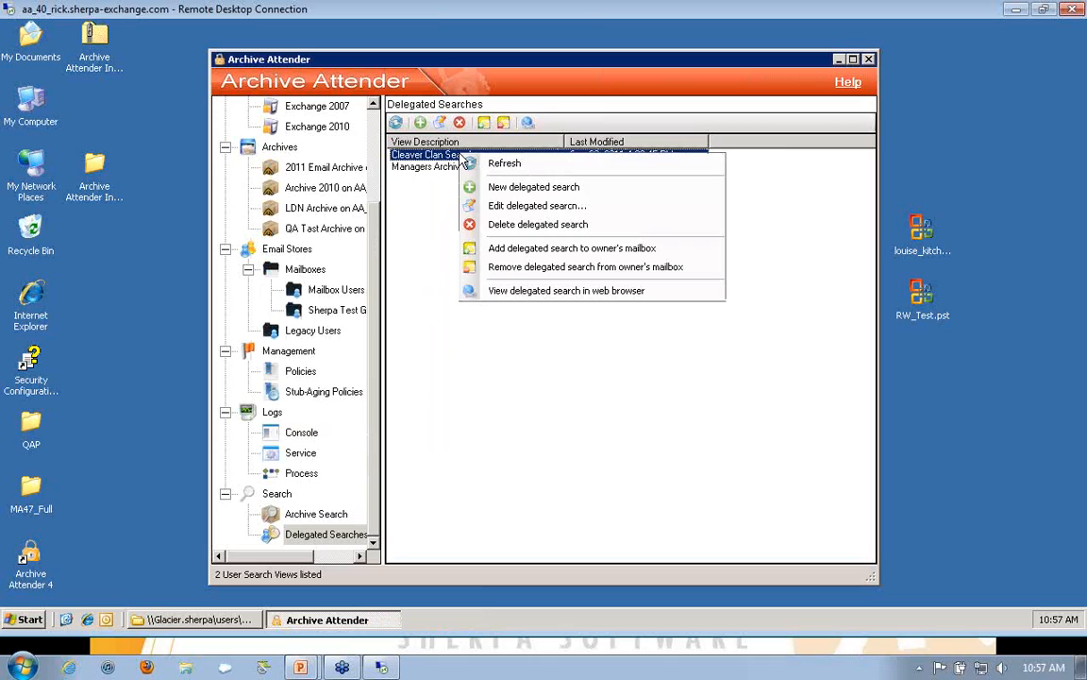
click(534, 292)
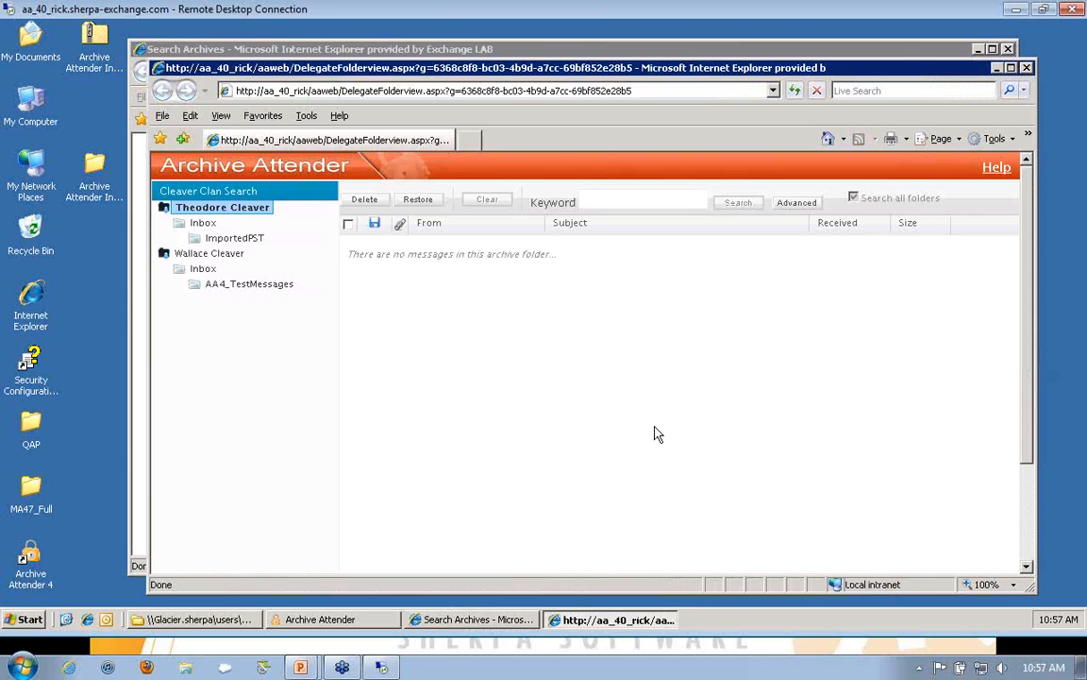
click(219, 239)
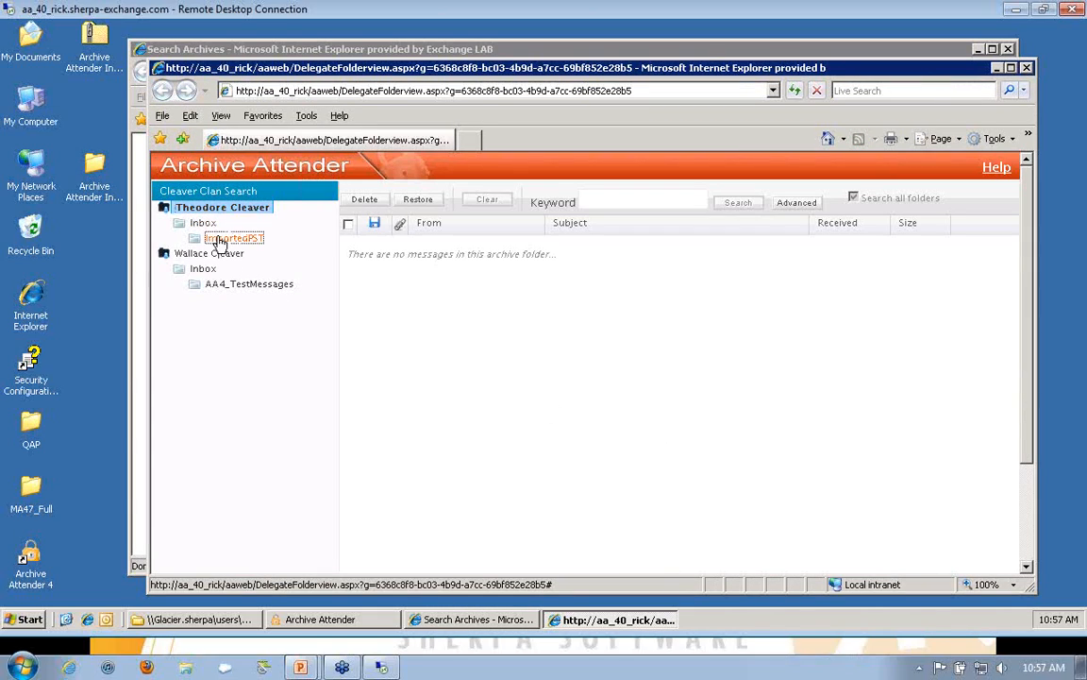
click(219, 284)
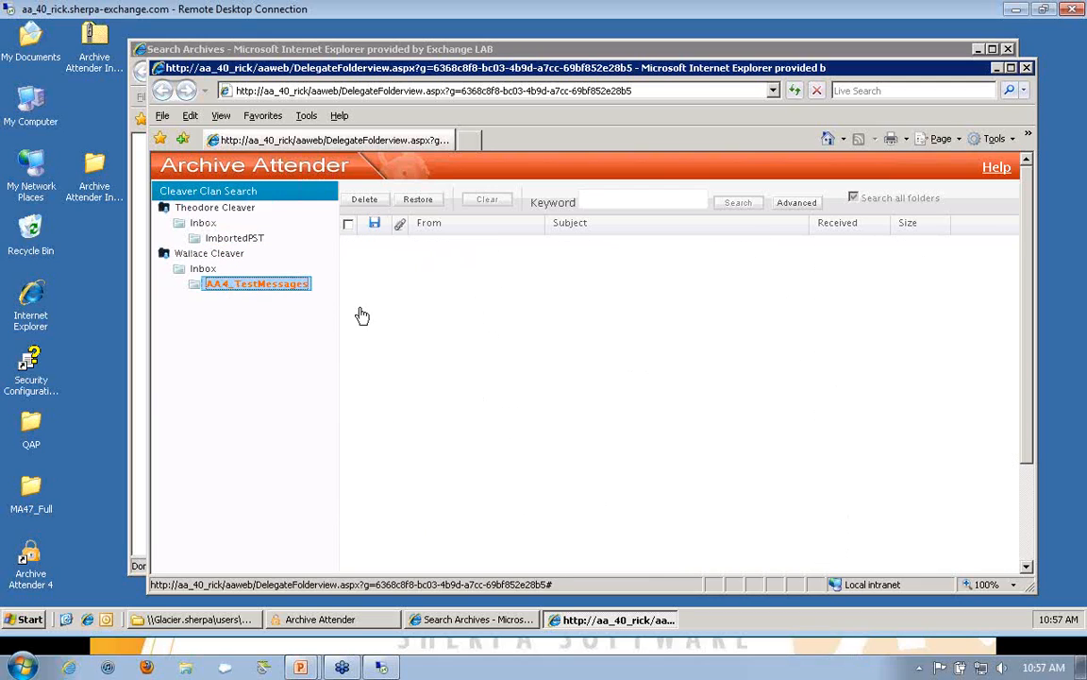
Step: Search the delegated archives for the keyword "alliance"
click(612, 201)
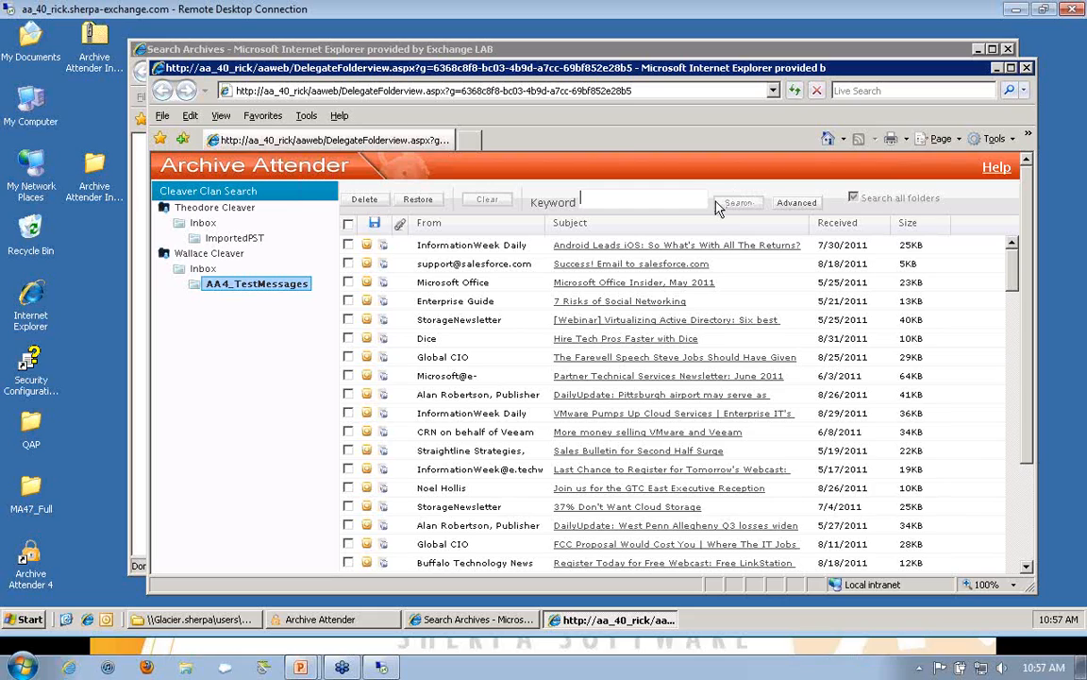
text(alliance)
click(737, 203)
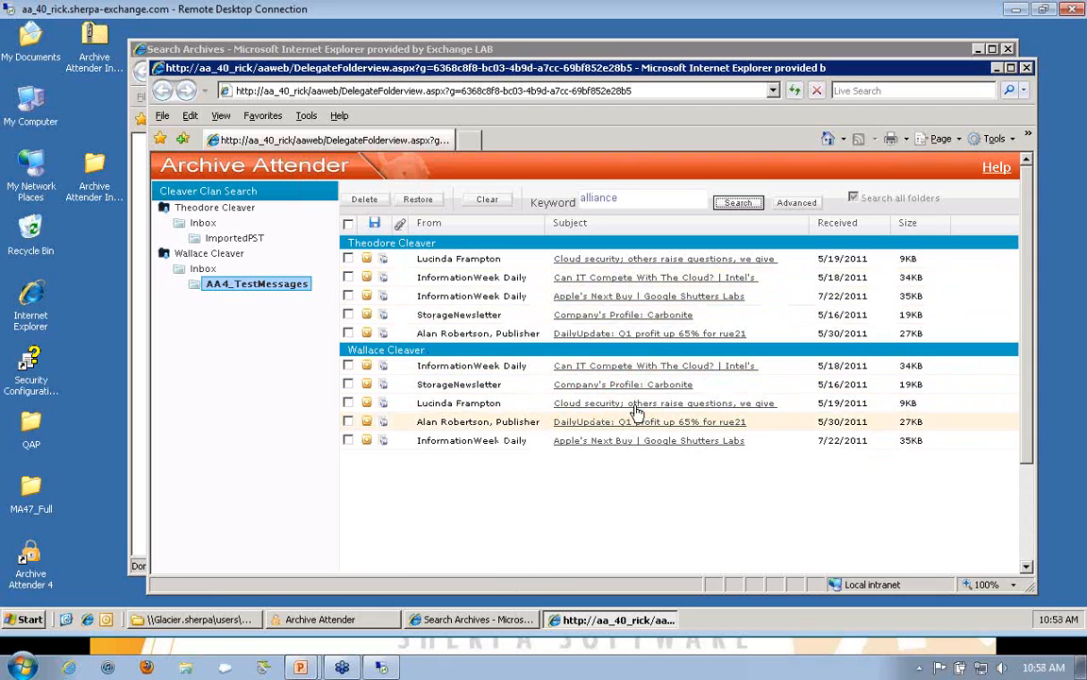
Step: Preview the "Apple's Next Buy" and "Can IT Compete With The Cloud?" messages in the first mailbox's results, closing each preview
click(597, 295)
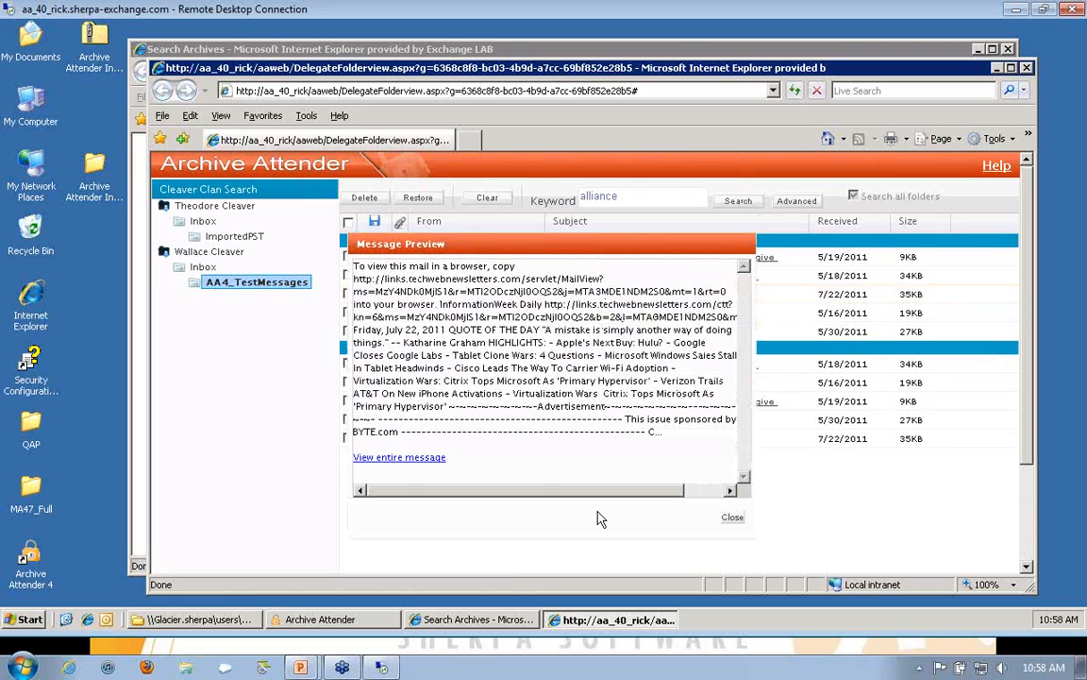
click(733, 516)
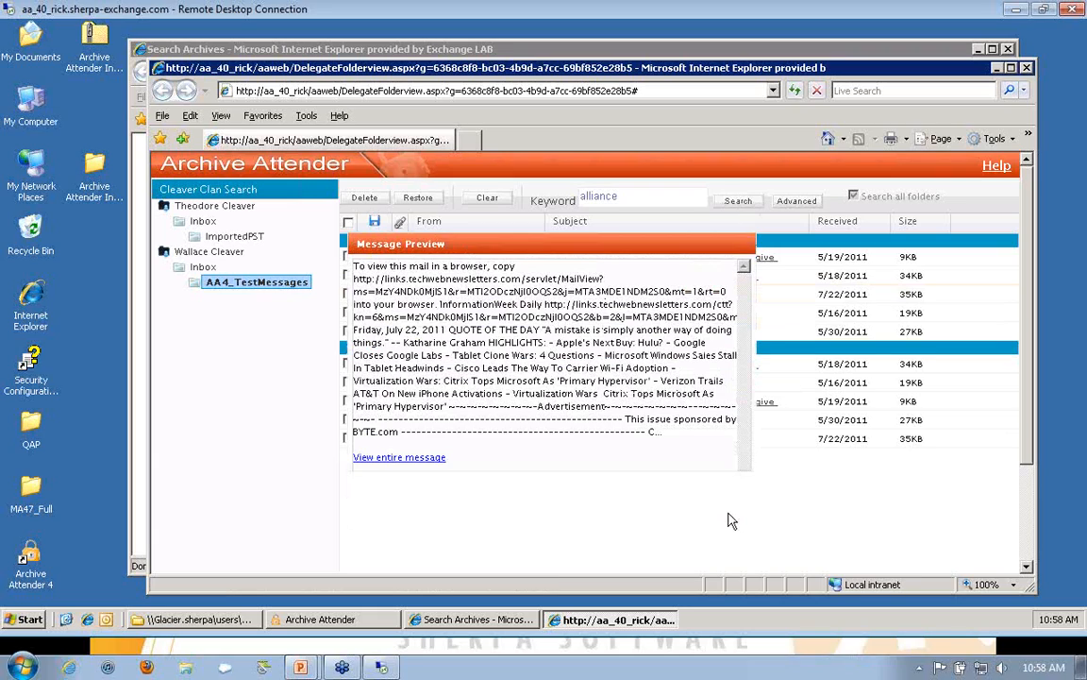
click(612, 276)
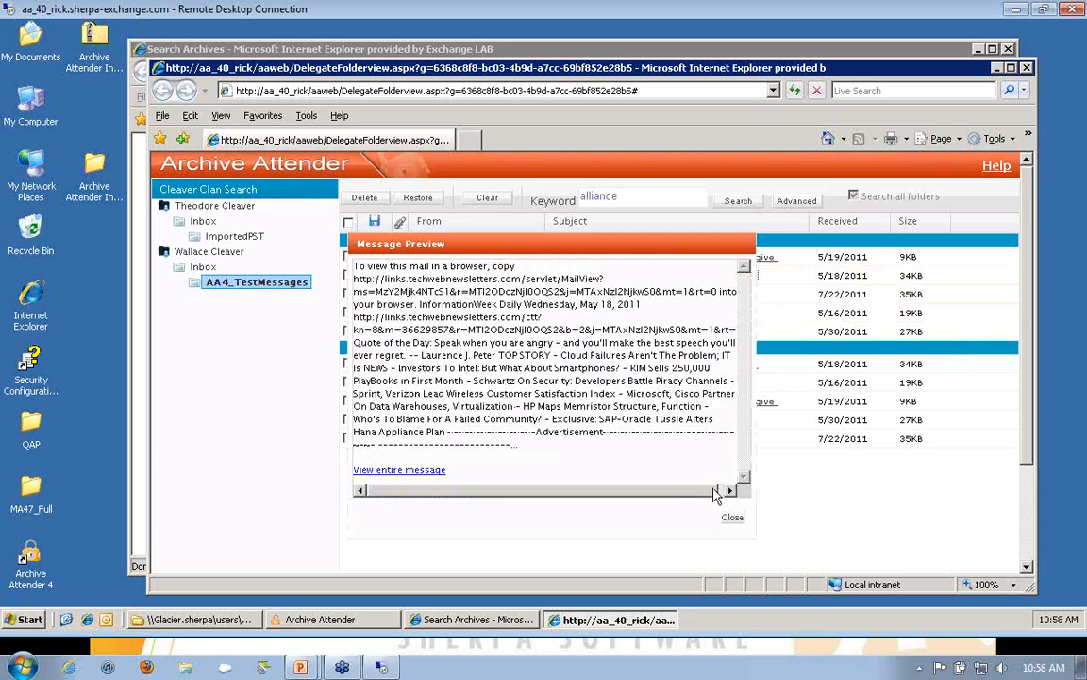
click(732, 518)
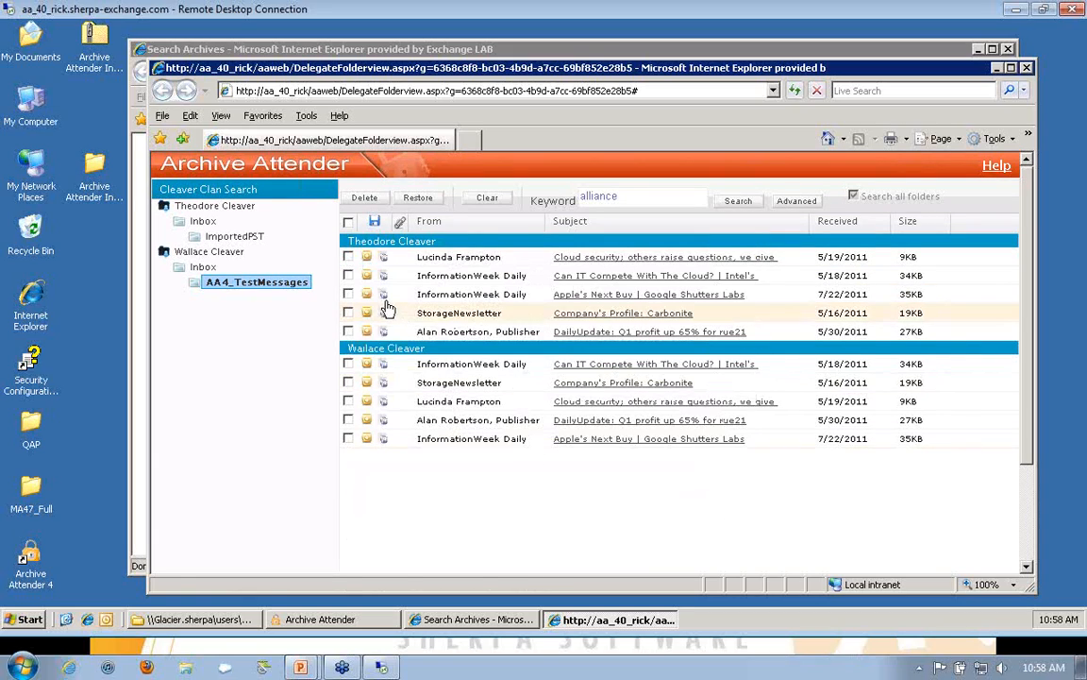
Step: Open the full archived "Apple's Next Buy" message from the first mailbox's results, put it away, and close both browser windows
click(366, 295)
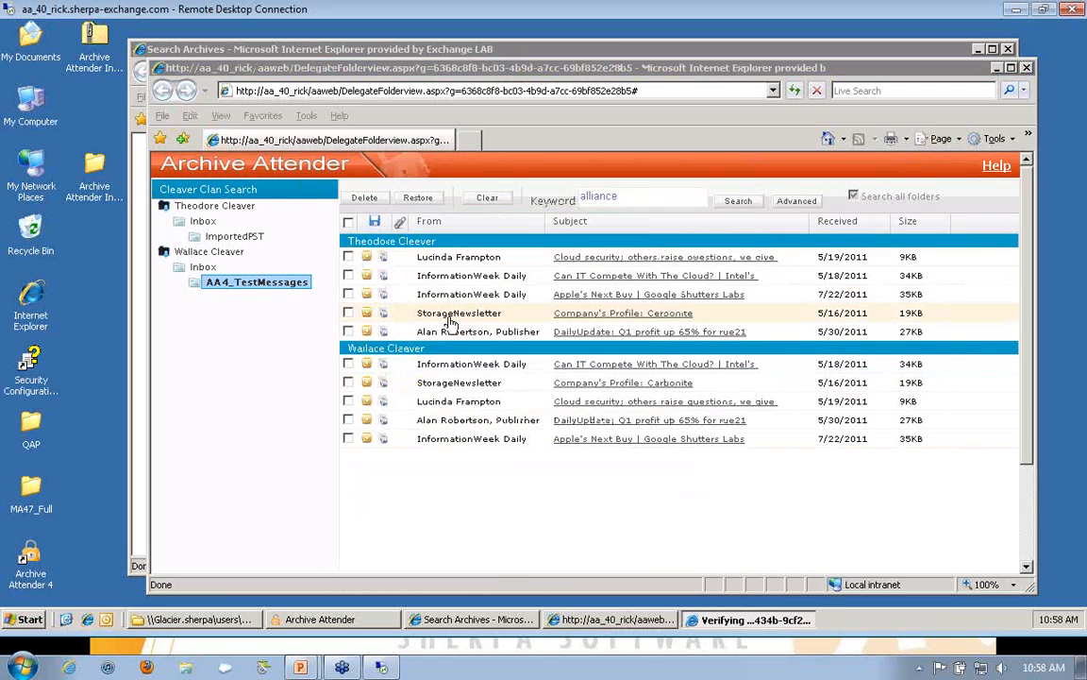
click(498, 353)
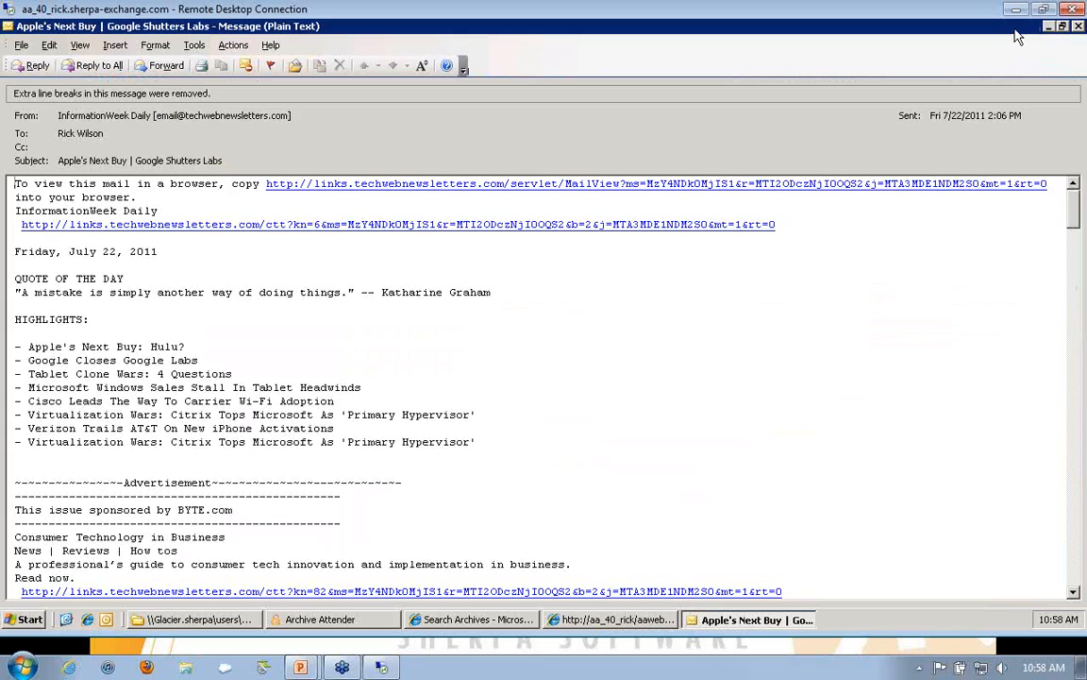
click(1050, 28)
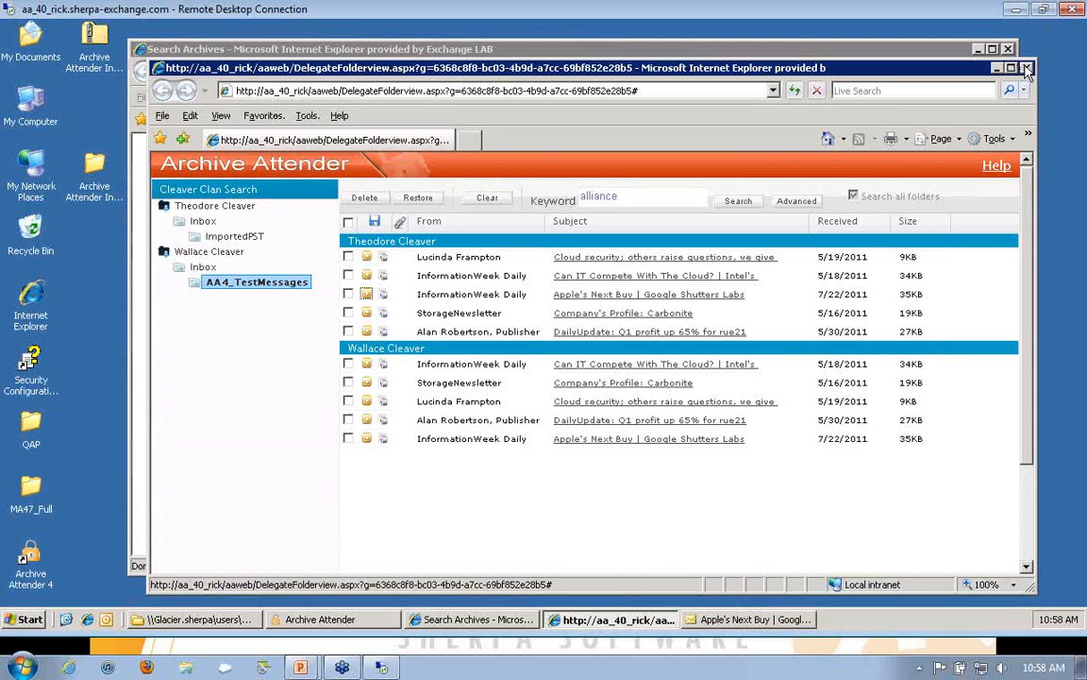
click(1028, 68)
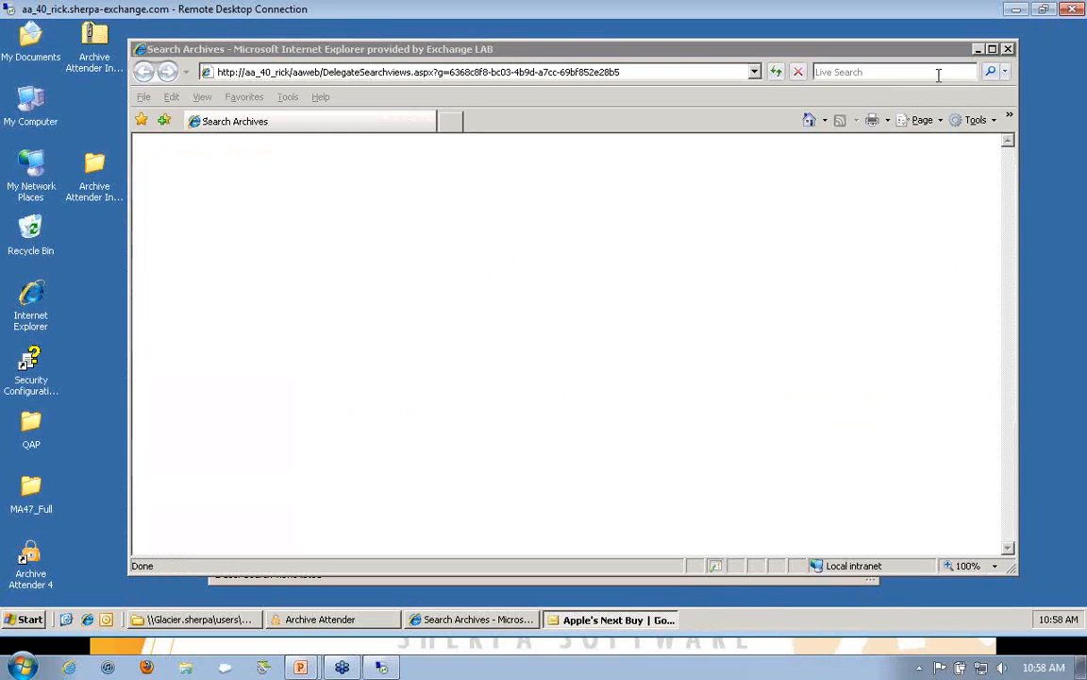
click(1008, 48)
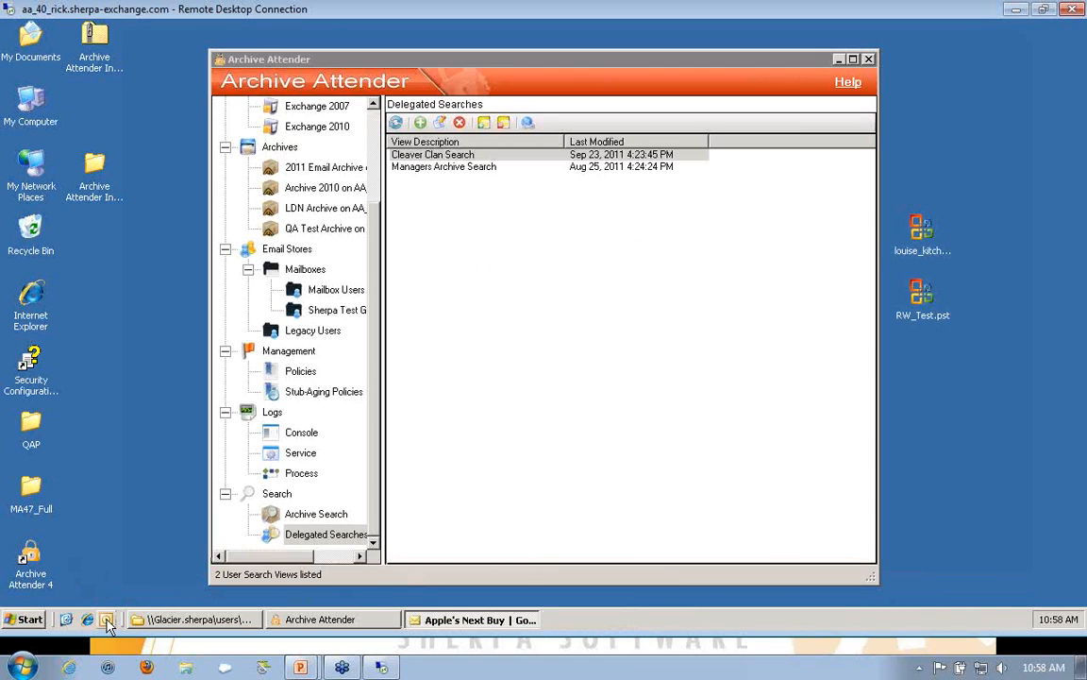
click(108, 625)
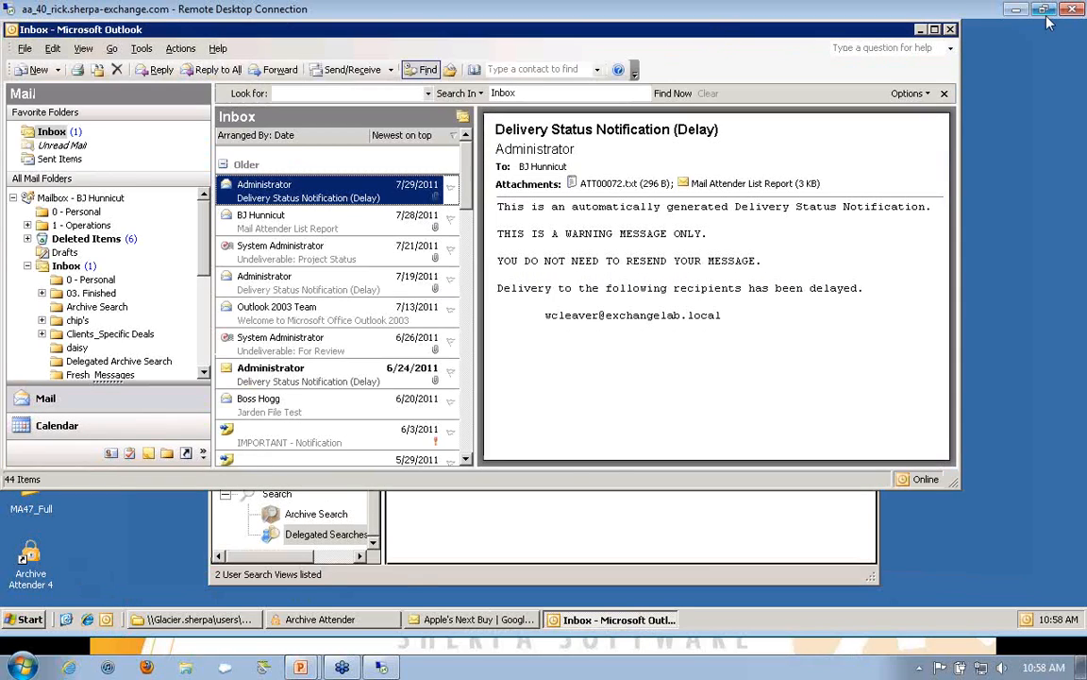
click(951, 27)
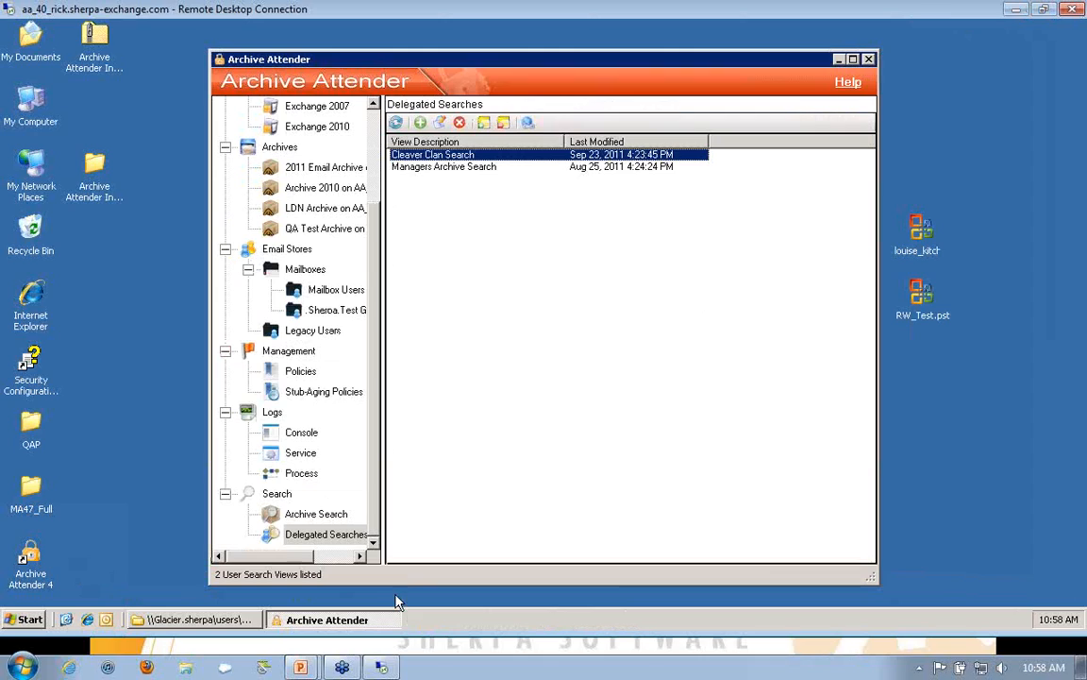
click(234, 624)
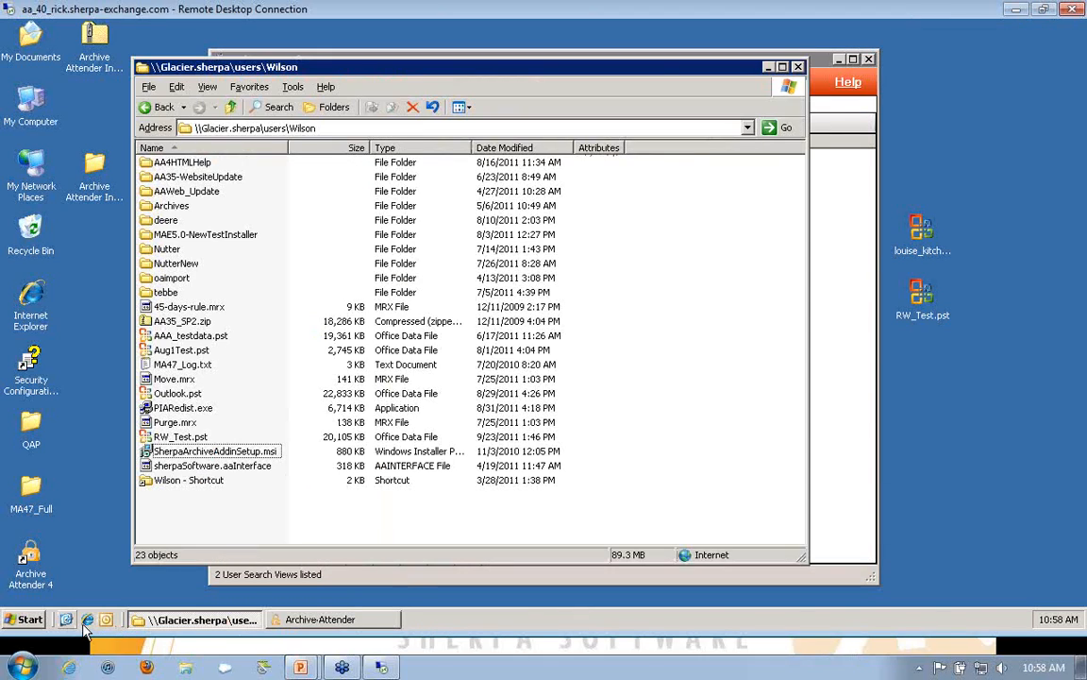
click(798, 66)
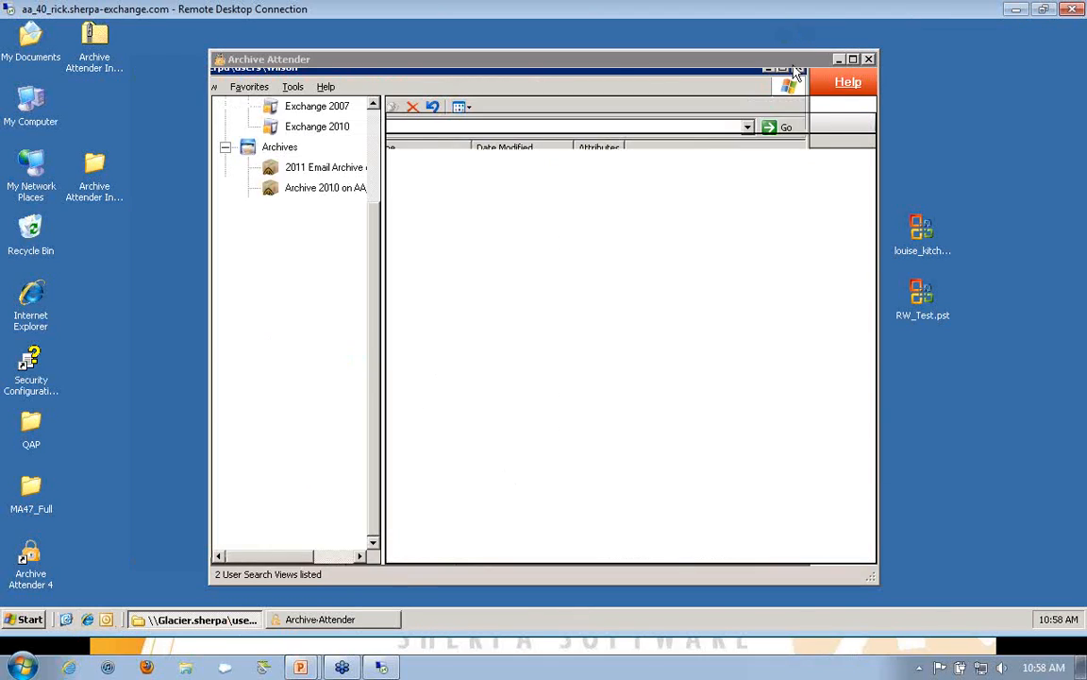
Step: Switch to Microsoft Outlook and start it with the first mail profile in the list
click(108, 619)
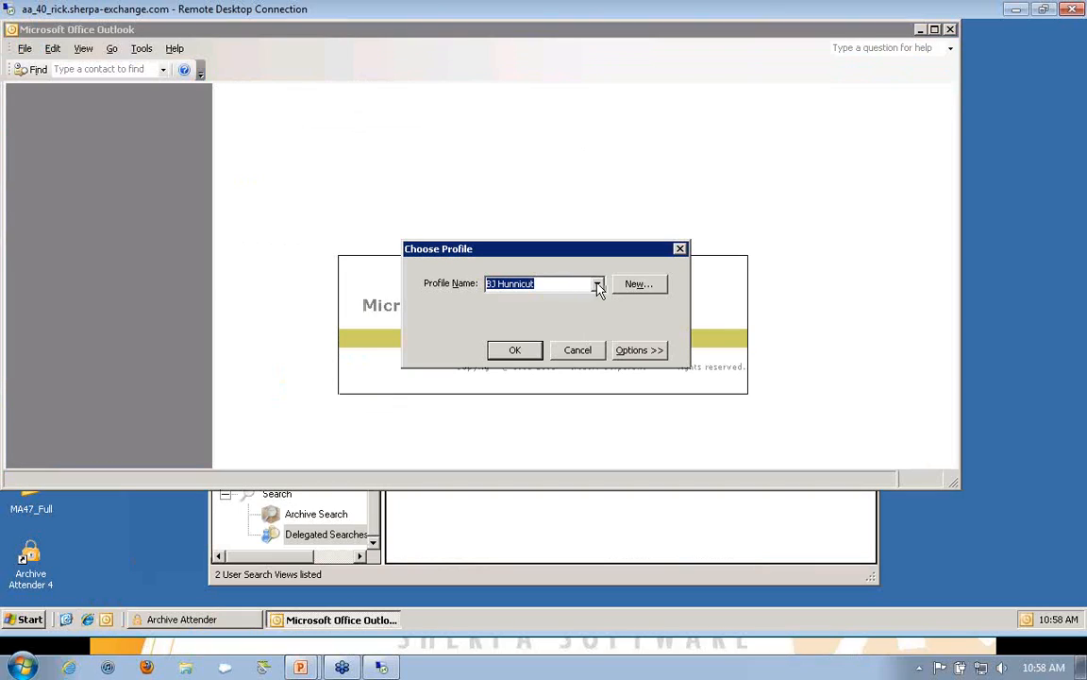
click(597, 283)
click(598, 302)
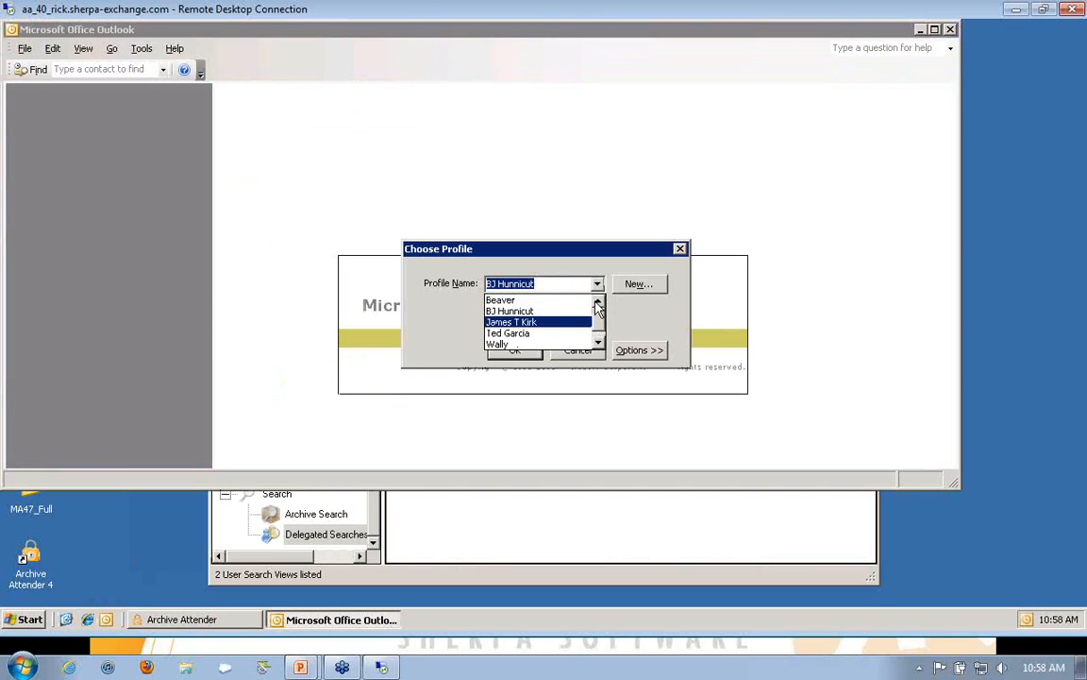
click(510, 300)
click(514, 350)
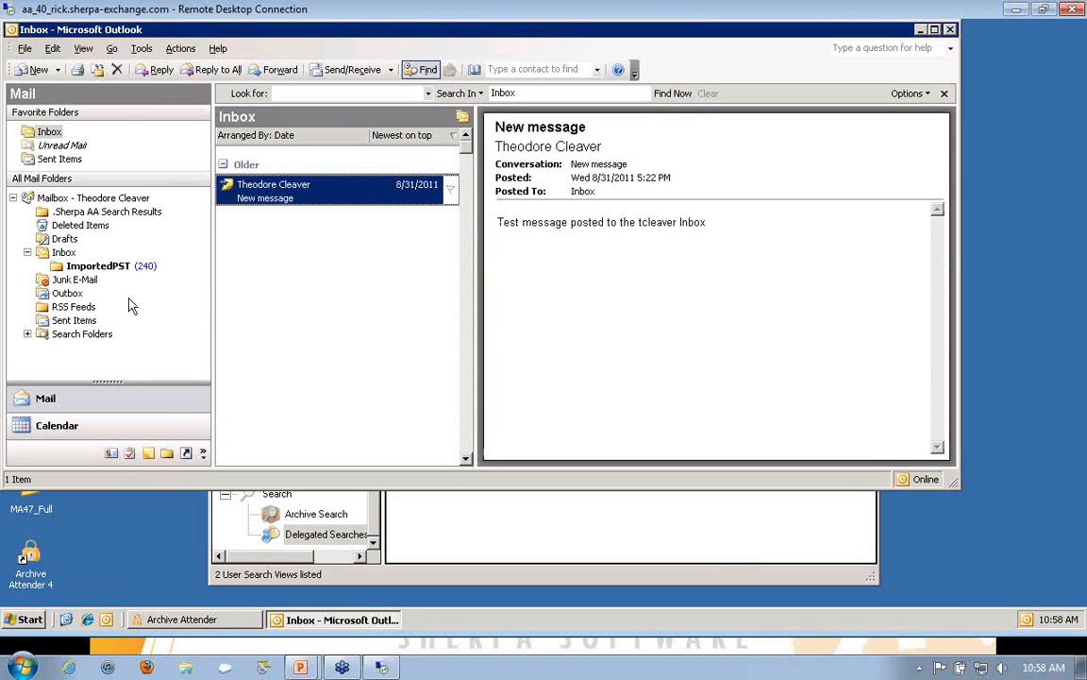
Step: In the ImportedPST folder, retrieve the original of the oldest archived message through its stub link, and close the retrieved message
click(82, 269)
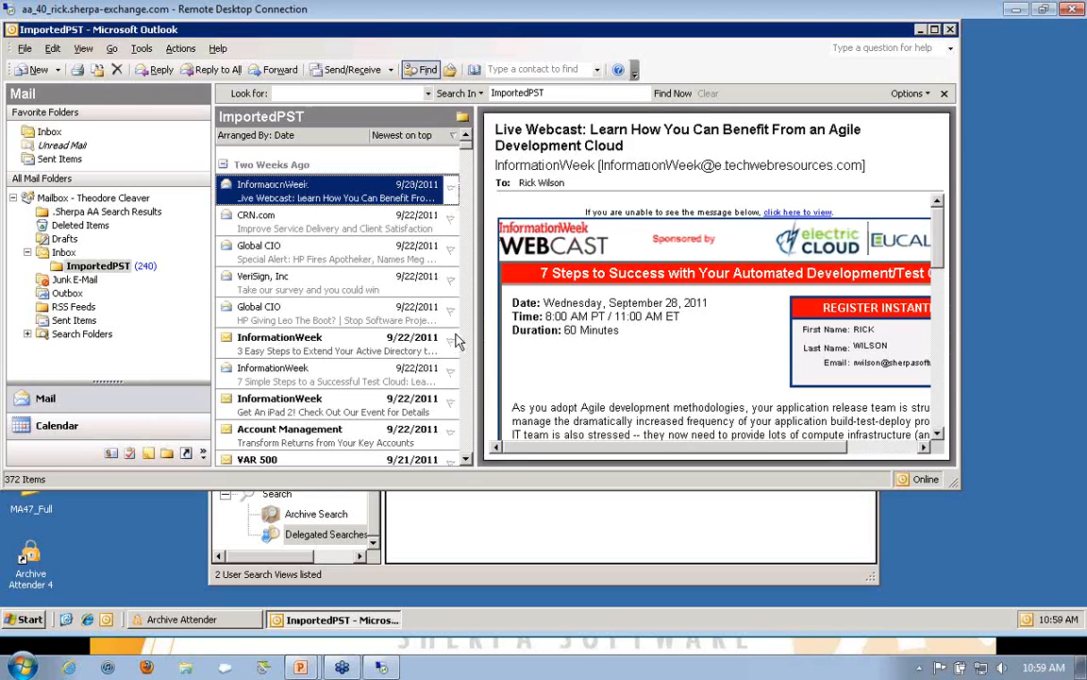
scroll(469, 382, down, 3)
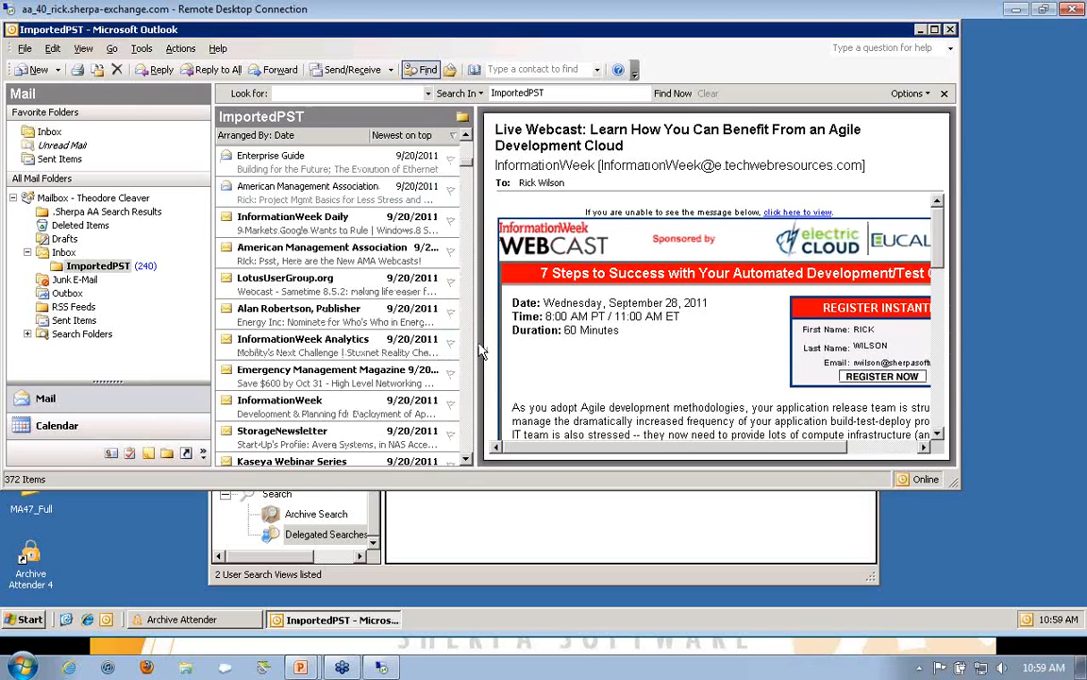
key(End)
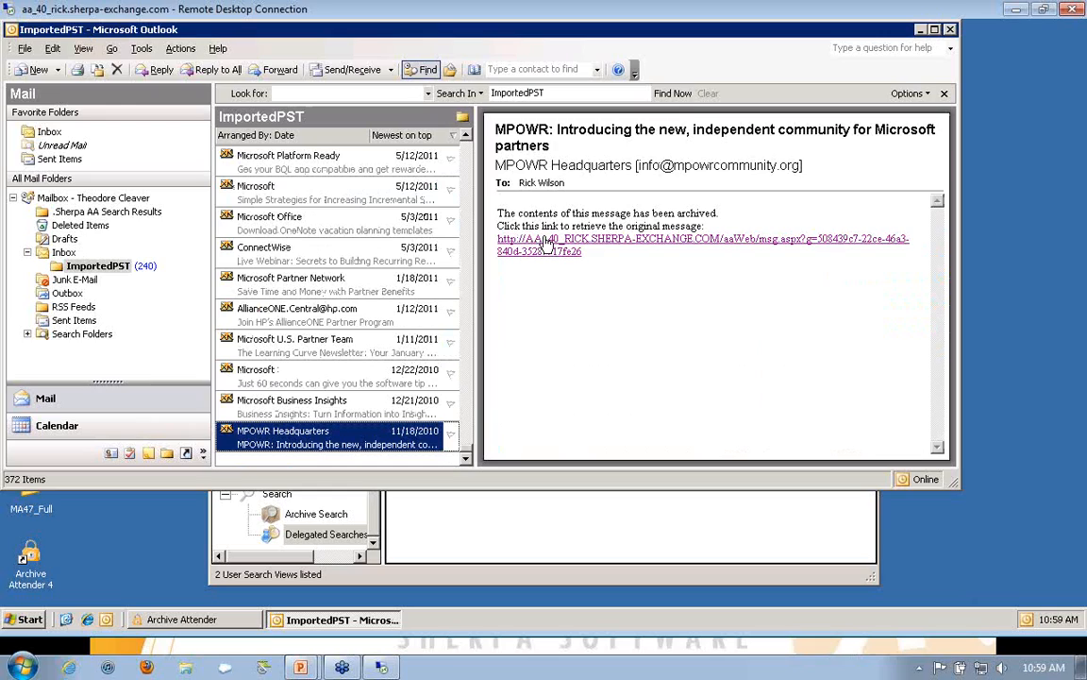
click(545, 243)
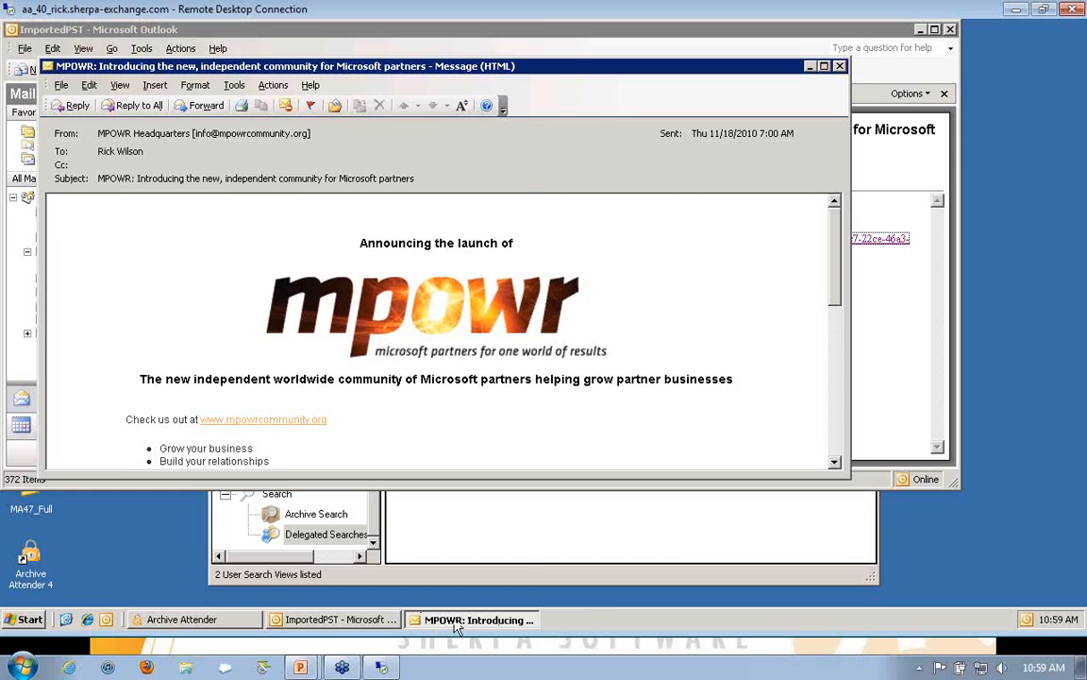
click(840, 67)
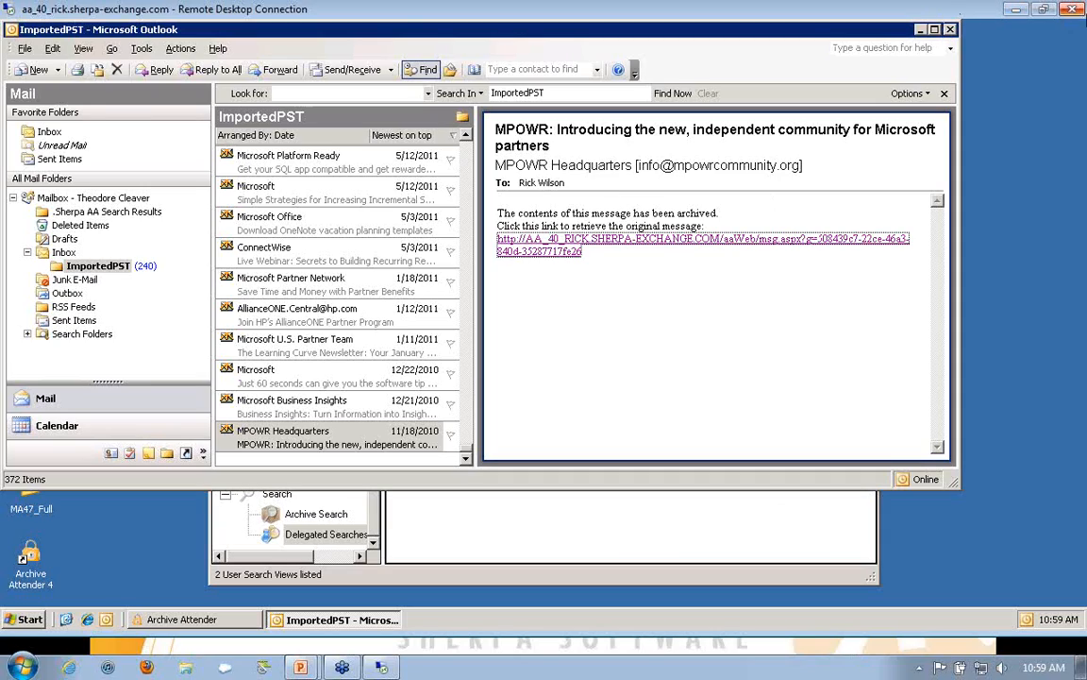
Step: Leave the remote desktop and slide show, and connect VNC Viewer to the preset test server by entering the account password
click(1018, 13)
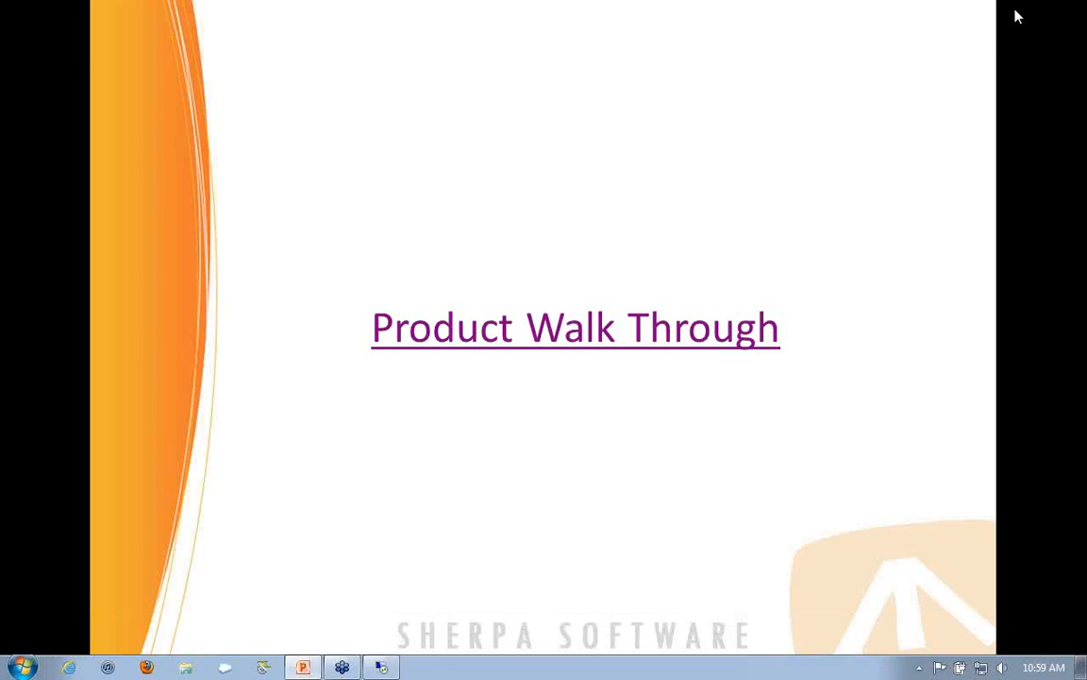
key(Escape)
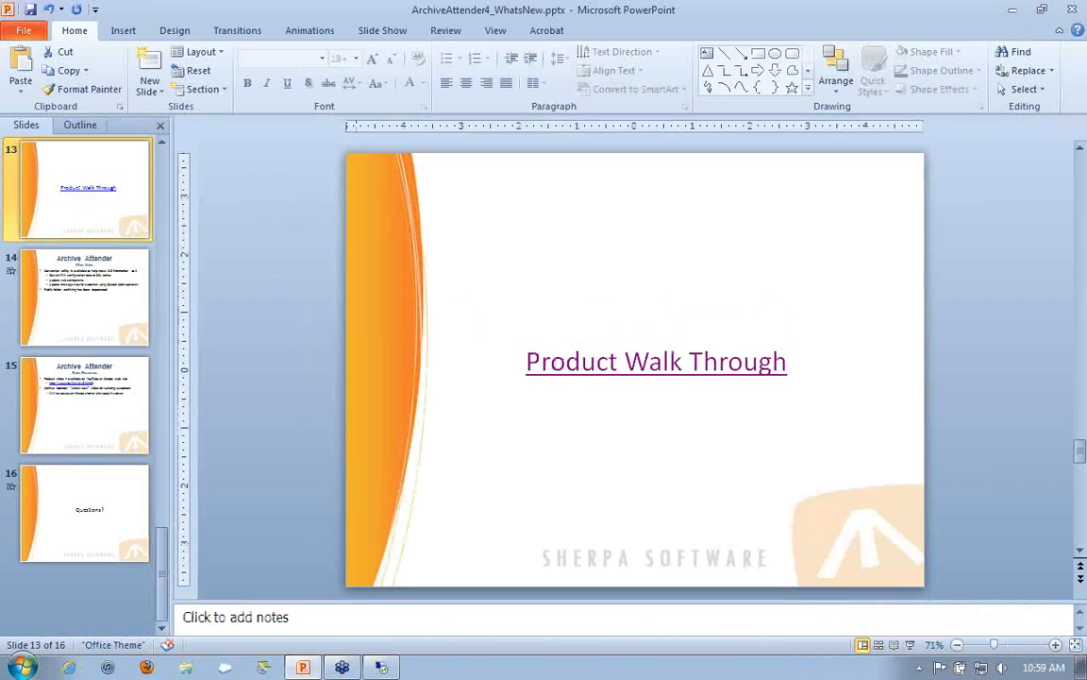
click(21, 671)
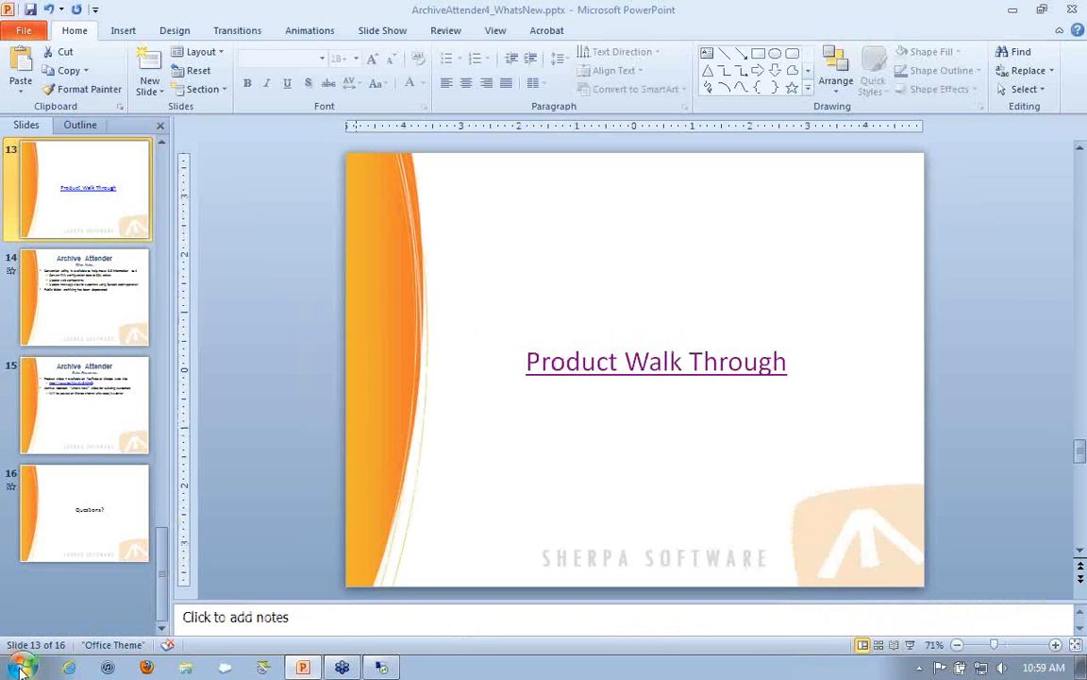
click(83, 309)
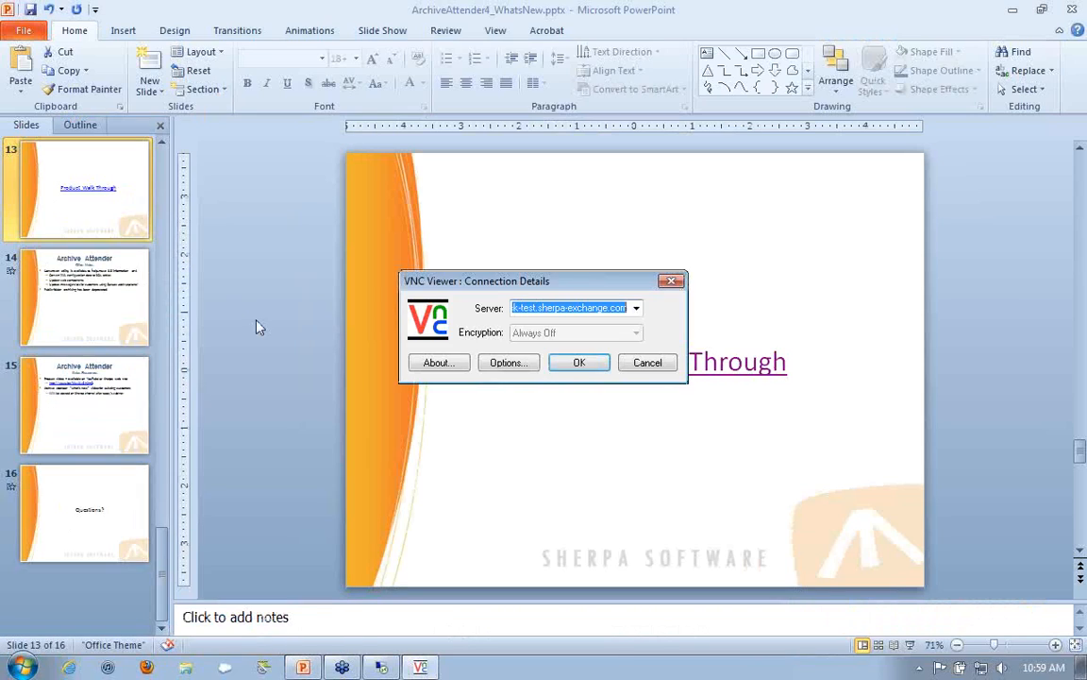
key(Return)
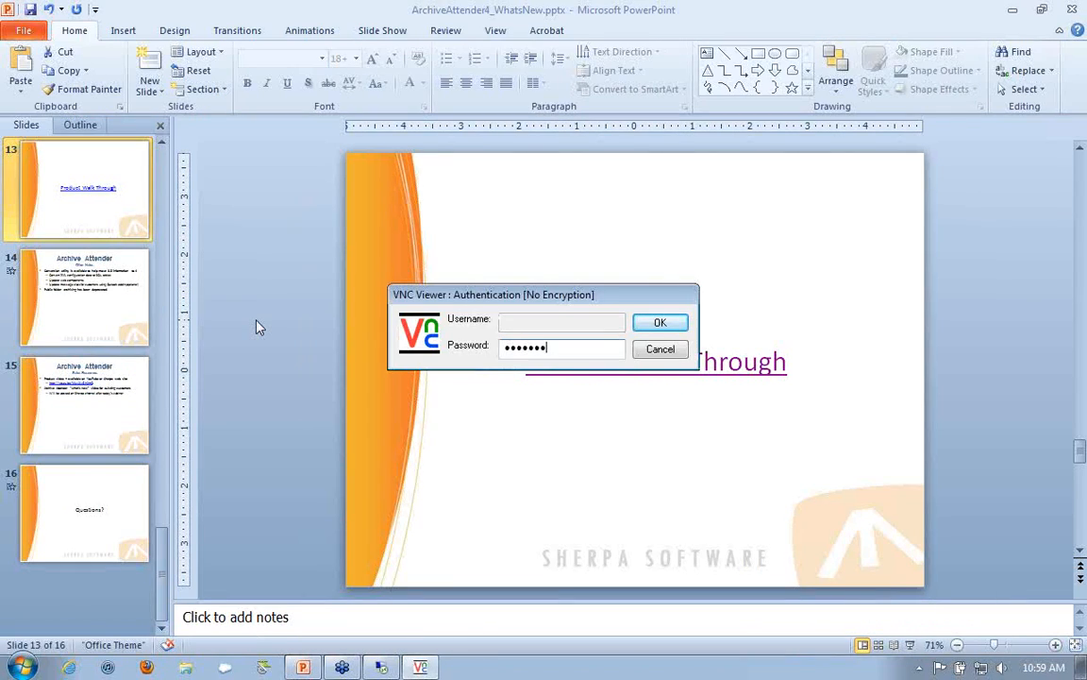
key(Return)
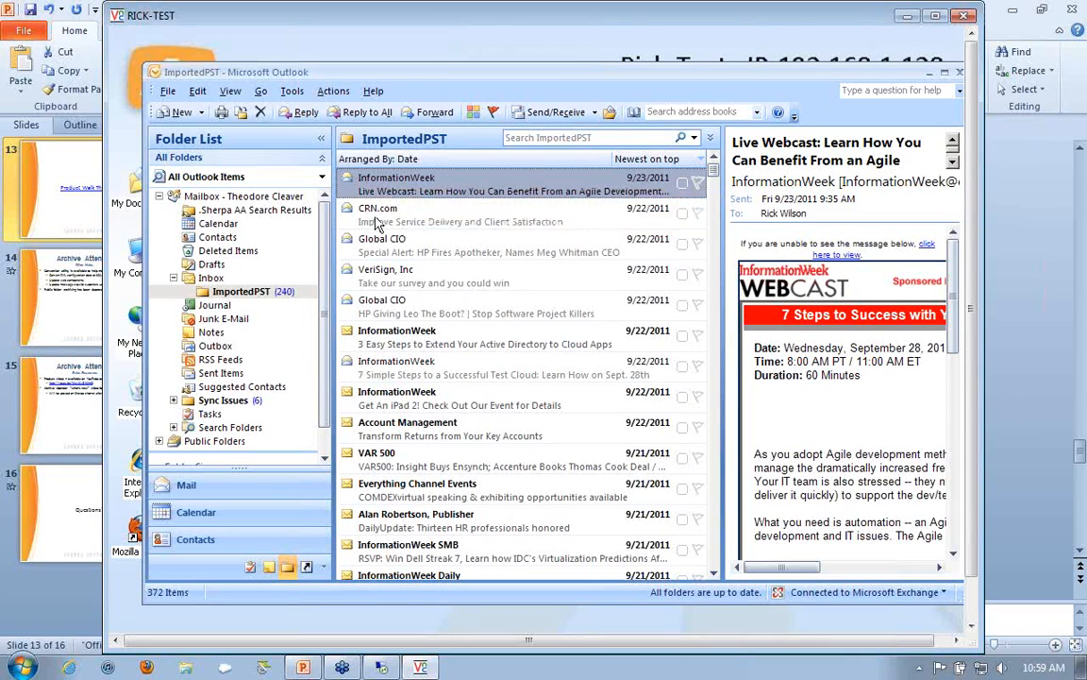
Step: Preview the recent unarchived messages from CRN.com, Global CIO ("Special Alert: HP Fires Apotheker") and VeriSign in the ImportedPST folder
click(376, 221)
click(381, 240)
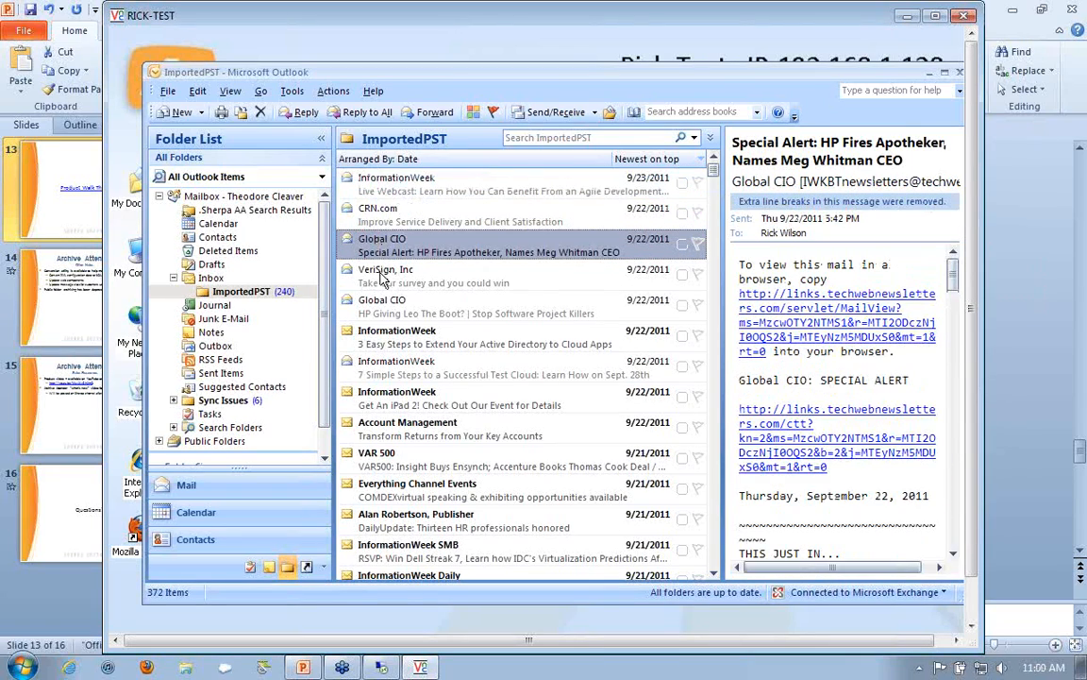
click(380, 276)
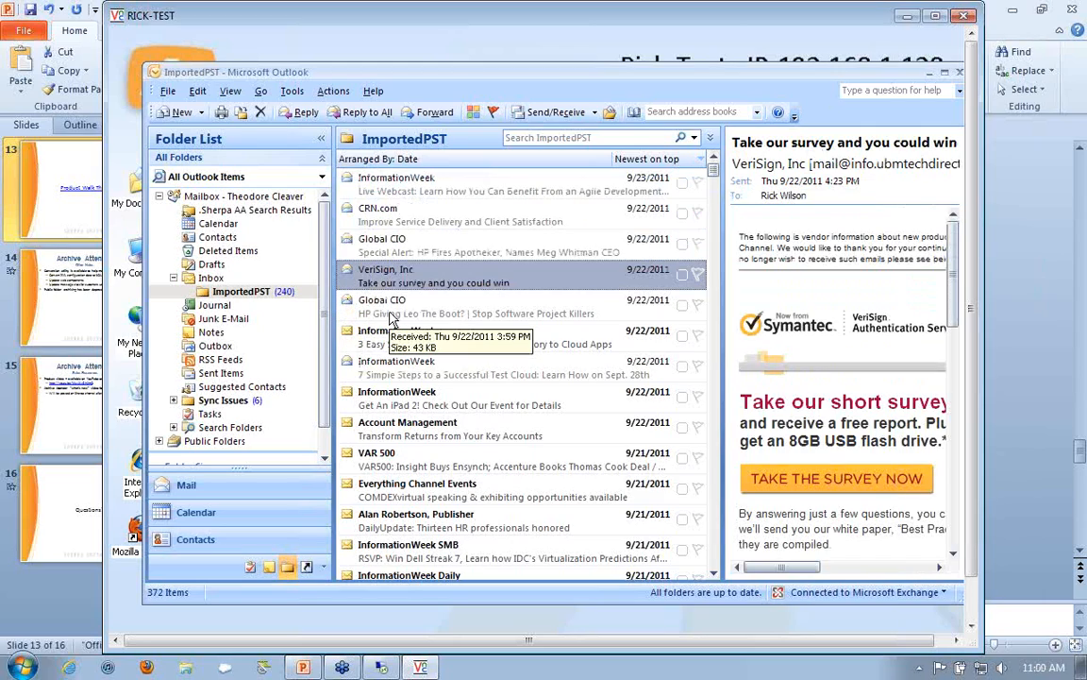
Step: Select the oldest archived message, from MPOWR Headquarters, then collapse its Sherpa Archived Message Original Content to show the stub and expand it again
key(End)
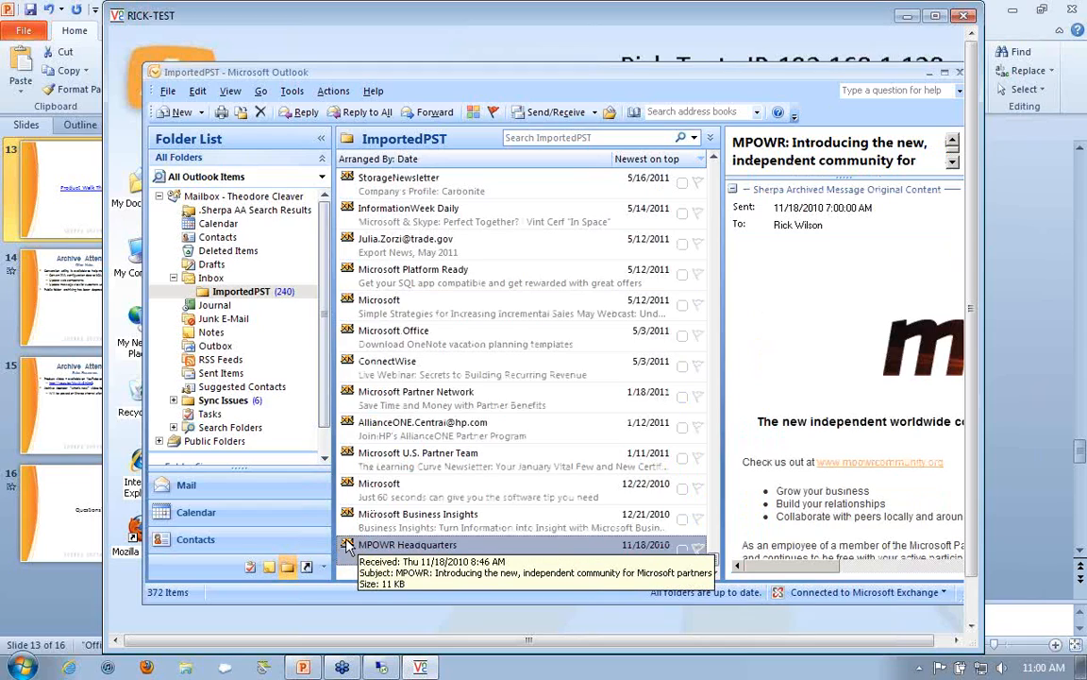
click(349, 547)
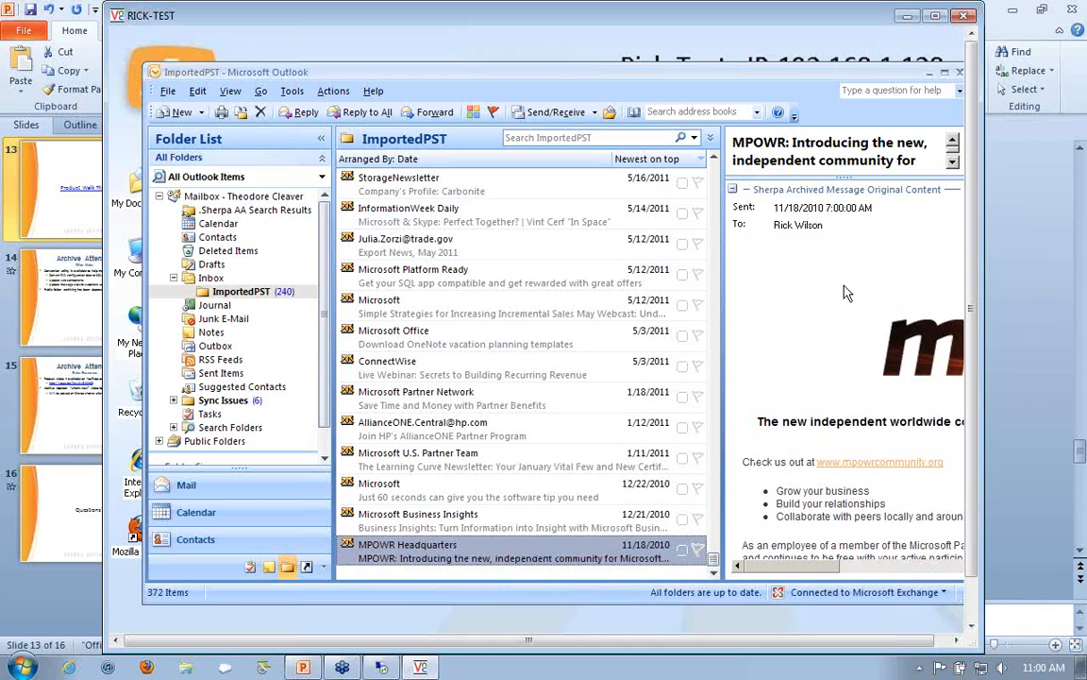
click(734, 189)
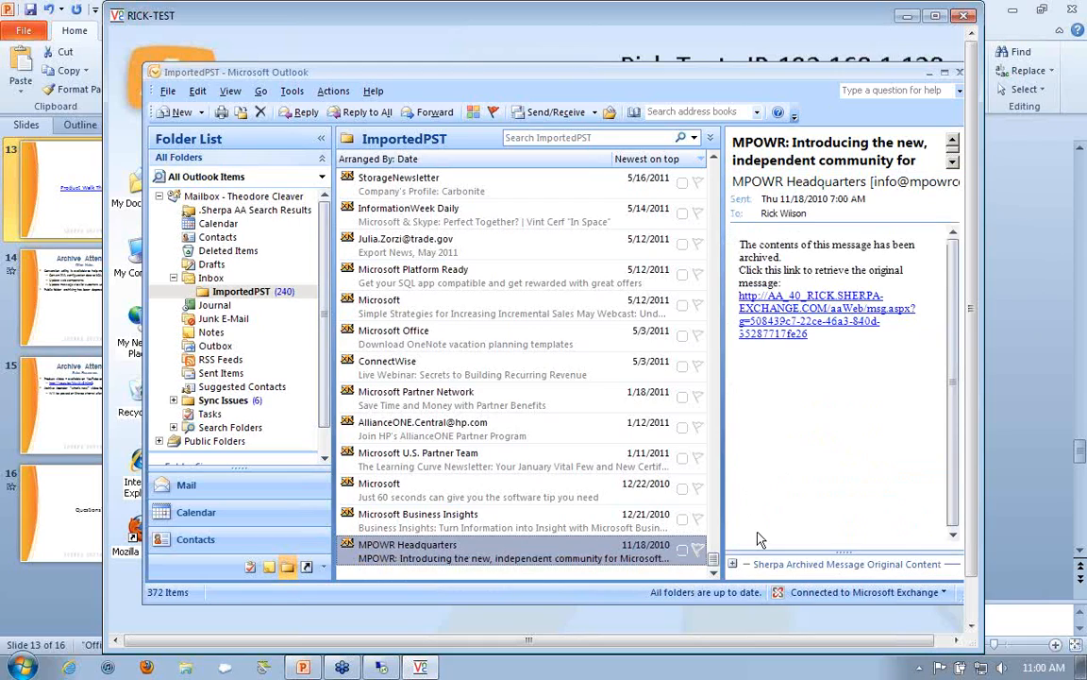
click(732, 565)
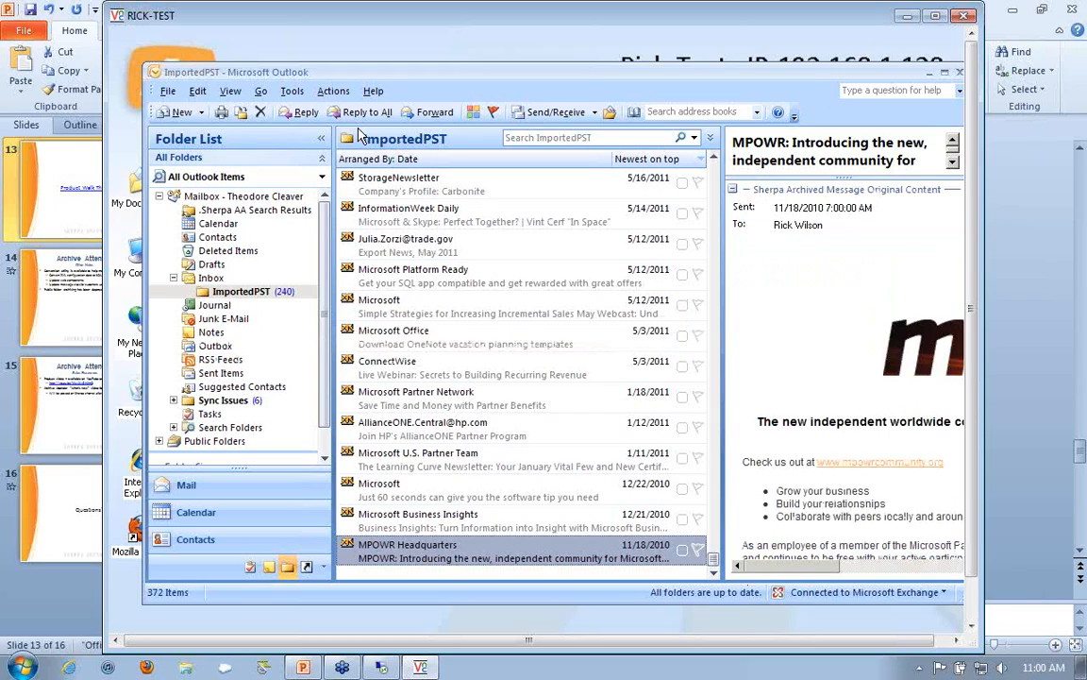
Step: Run a Sherpa Archive Search from Outlook for the keyword "metrics" across all folders
click(294, 92)
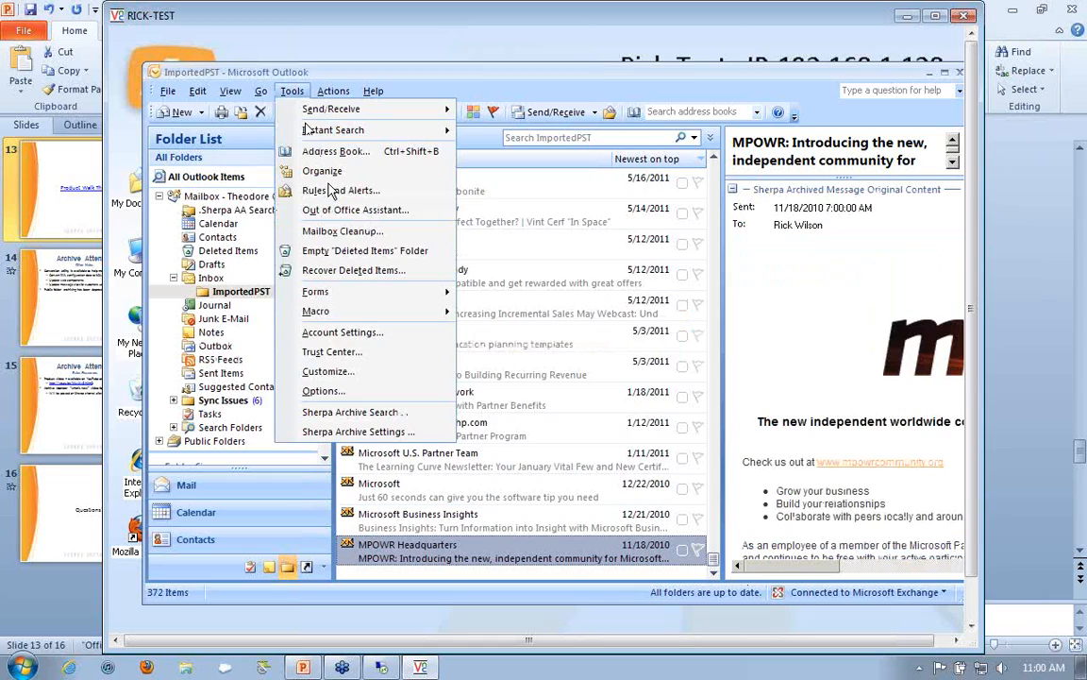
click(364, 416)
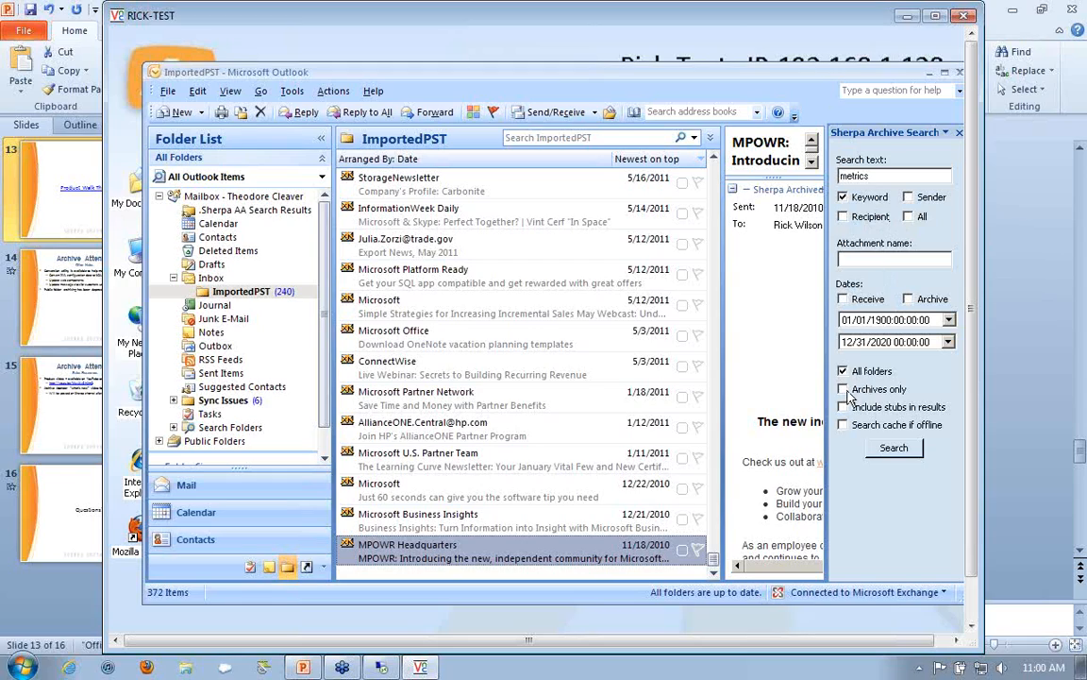
click(894, 450)
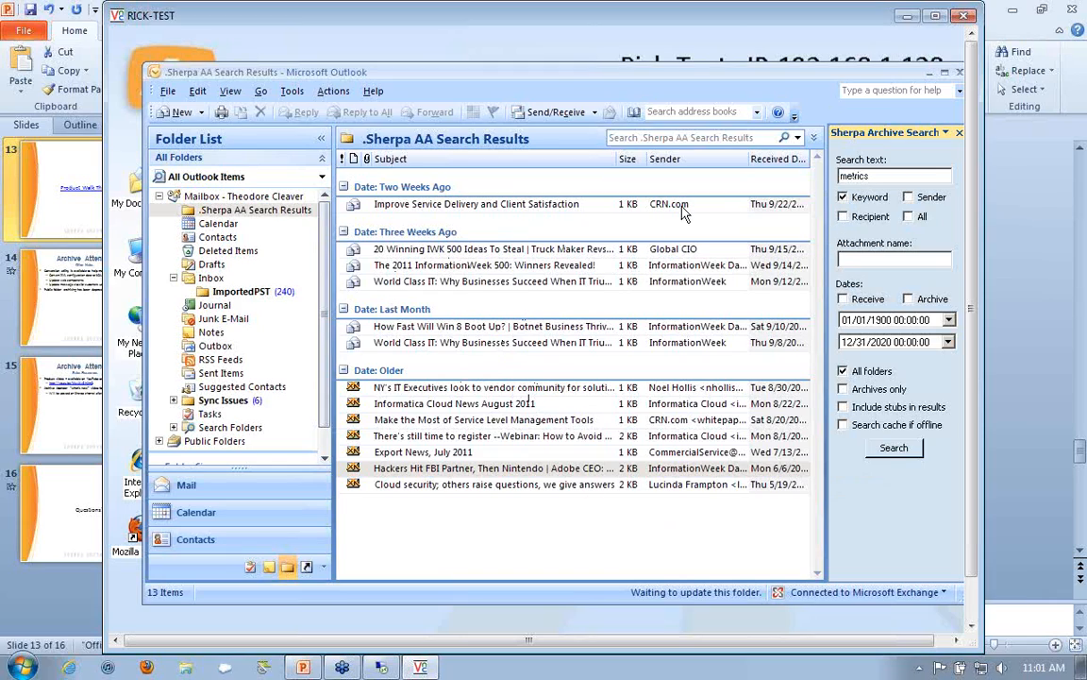
Step: Look through the search results, selecting several regular messages and the archived "NY's IT Executives" and "Informatica Cloud News August 2011" messages
click(436, 203)
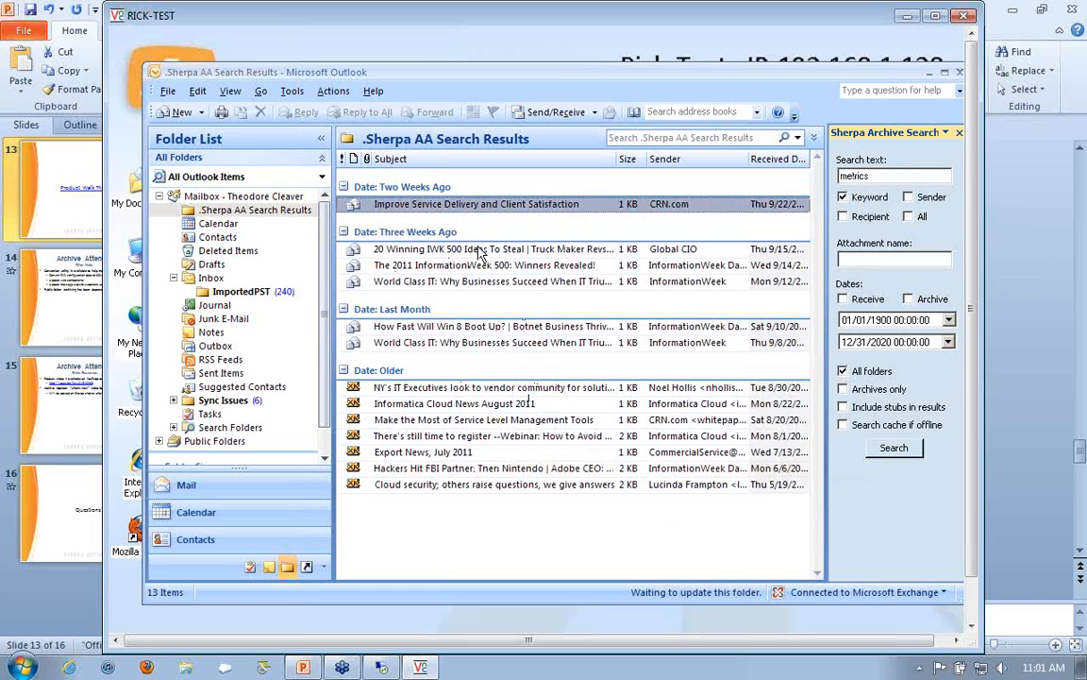
click(480, 248)
click(478, 281)
click(453, 388)
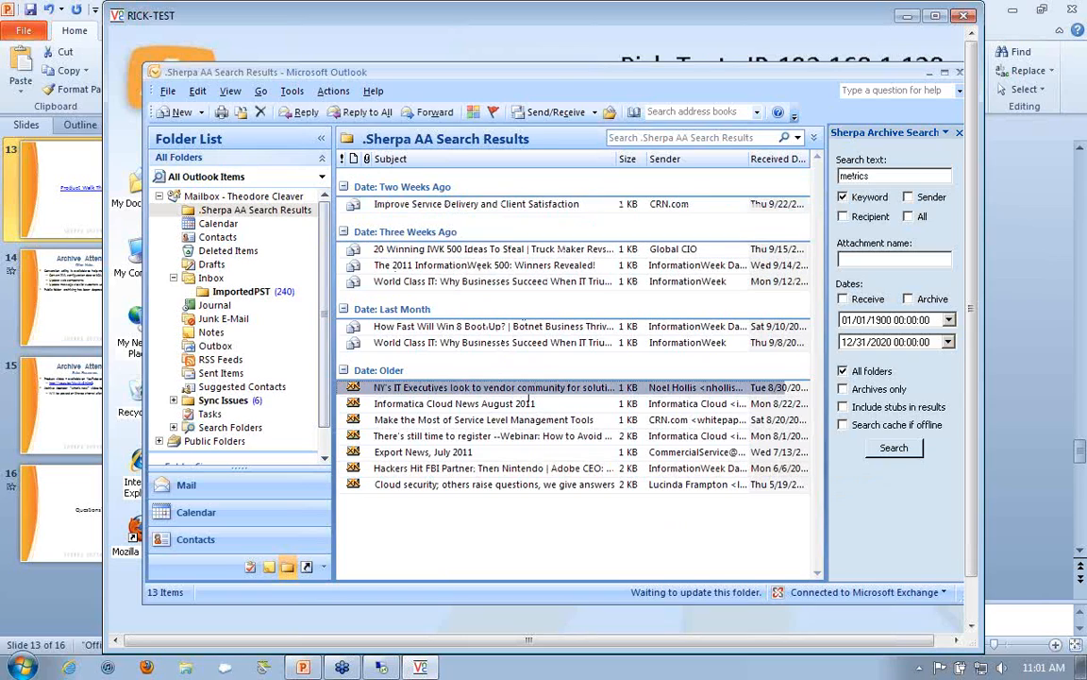
click(449, 405)
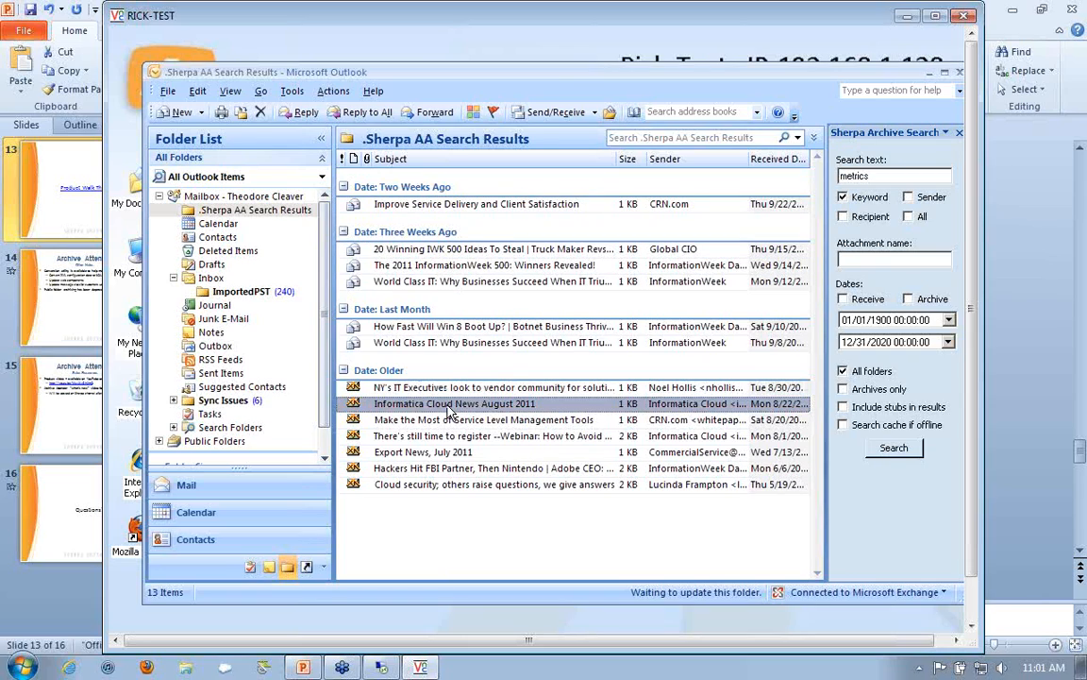
Step: Put the VNC session away, resume the PowerPoint slide show from "Product Walk Through", and advance to the "Other Notes" slide
click(907, 17)
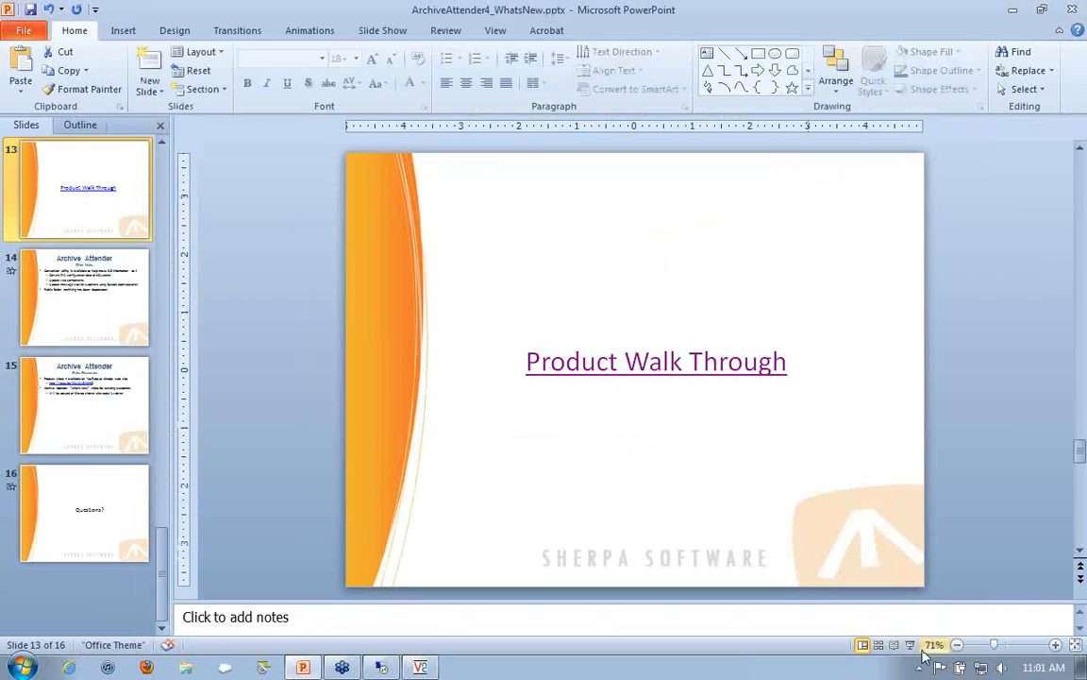
click(909, 644)
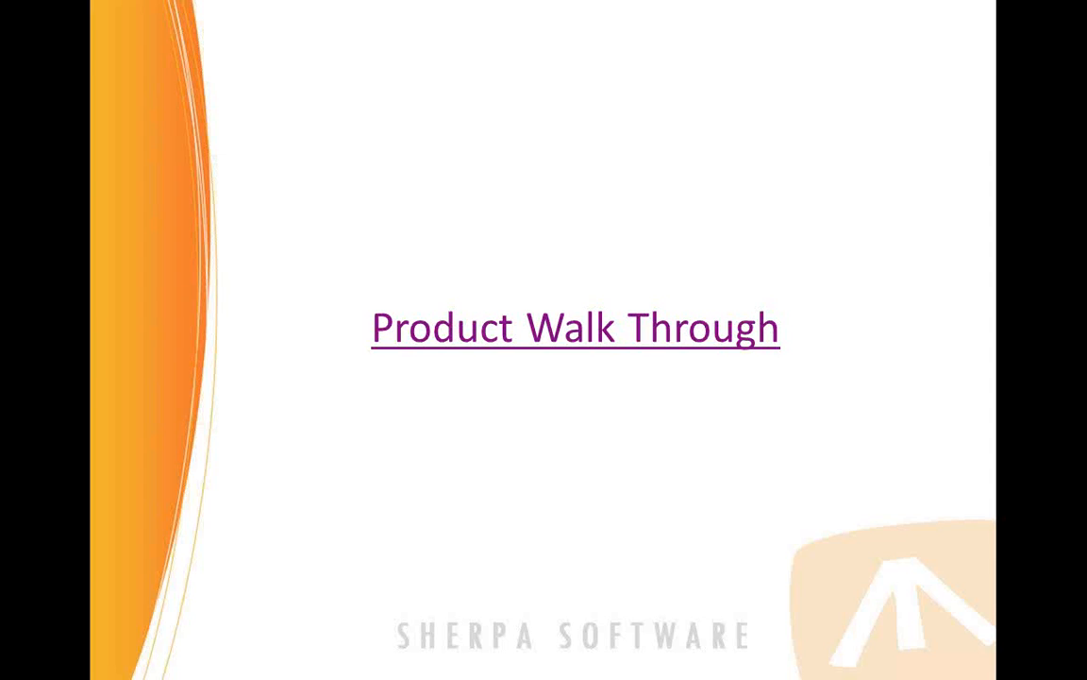
key(Right)
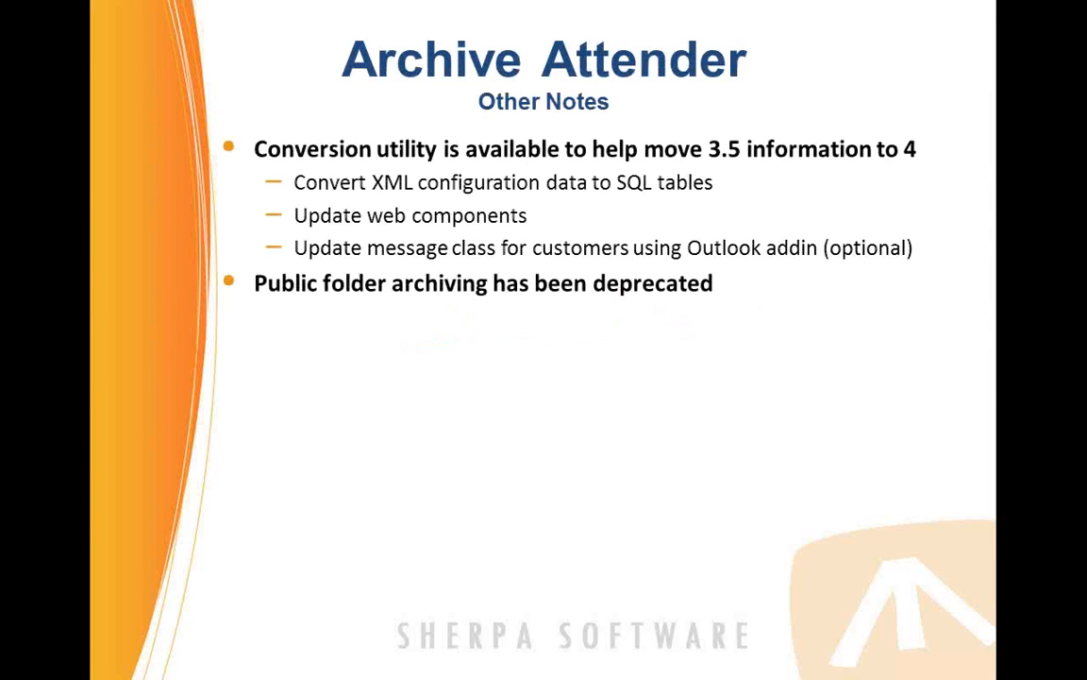